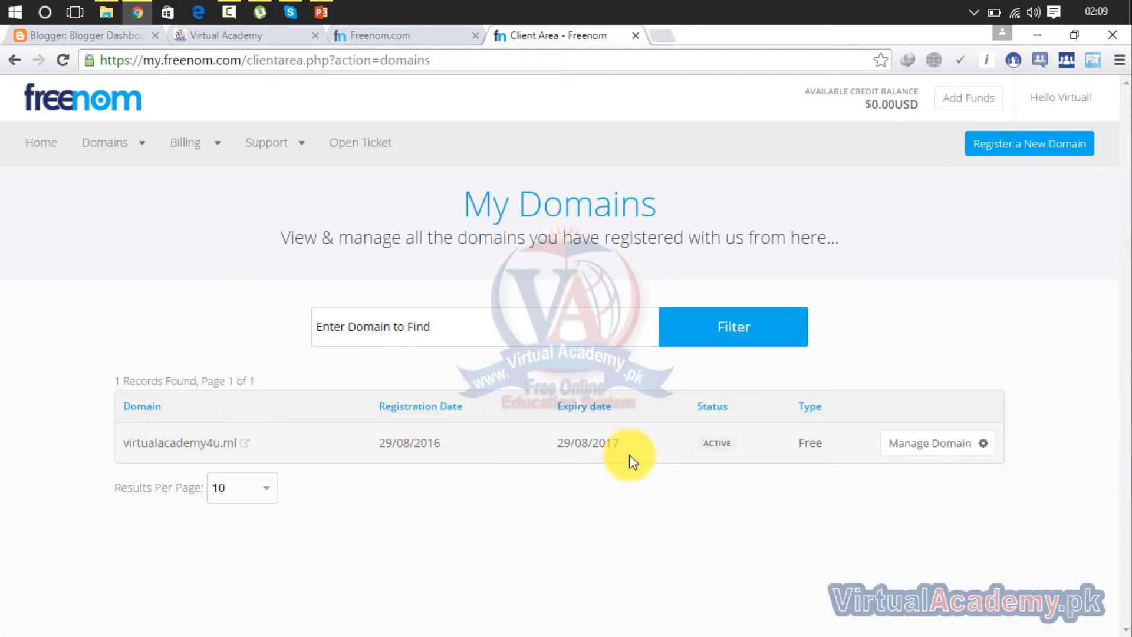
- Open the Freenom DNS management page for the domain virtualacademy4u.ml
left_click(926, 449)
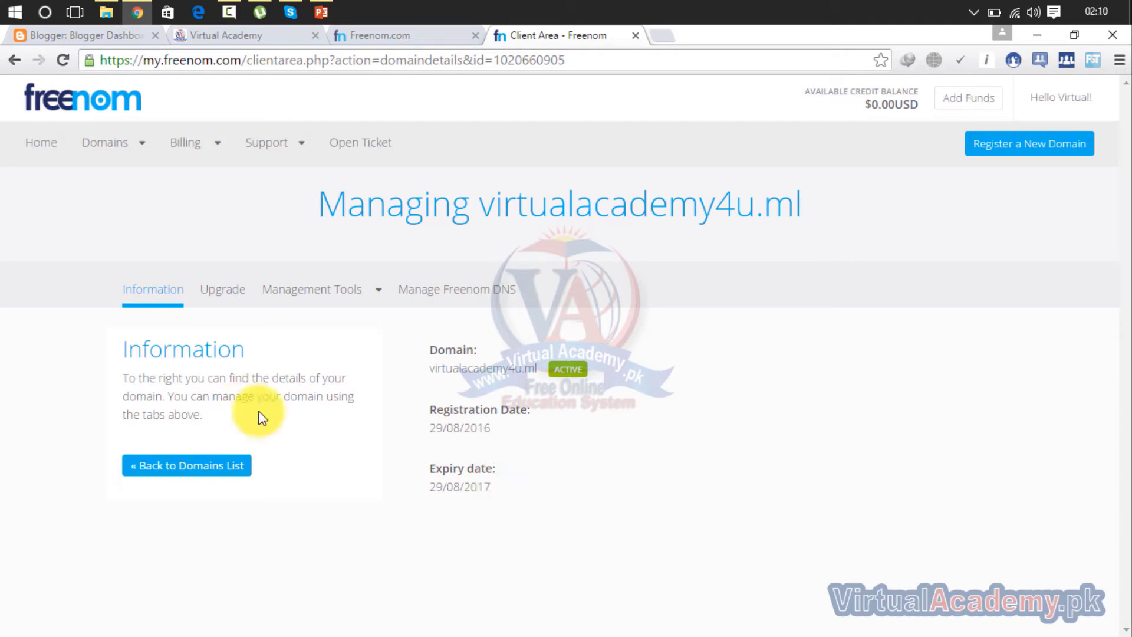
left_click(457, 295)
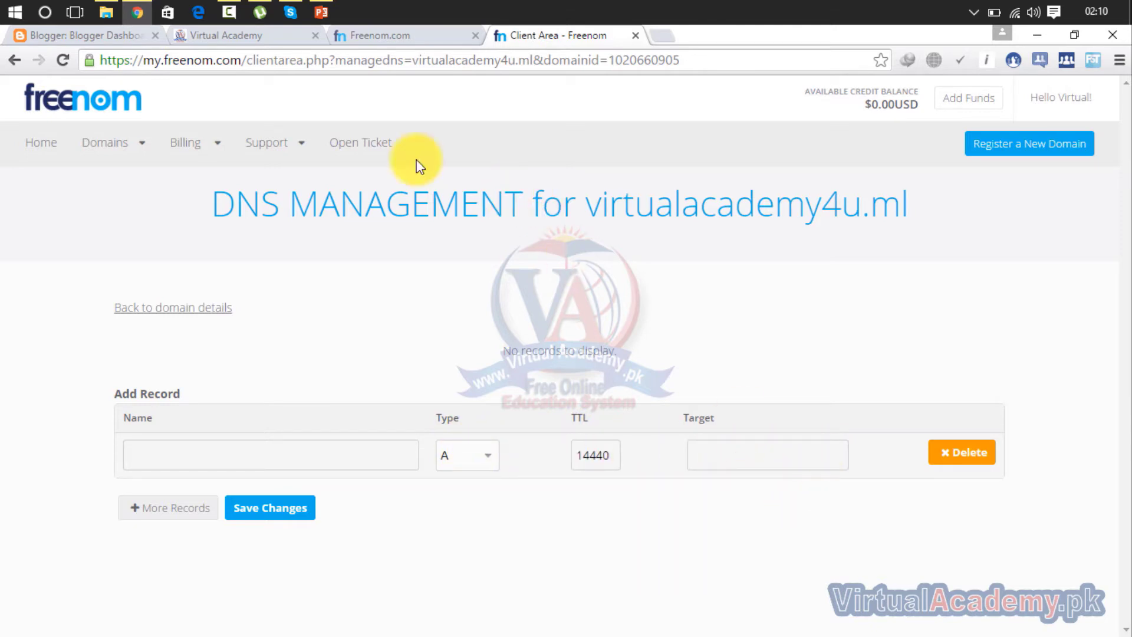
- Switch to Blogger and open the third-party URL setup in the Virtual Academy blog's basic settings
left_click(108, 36)
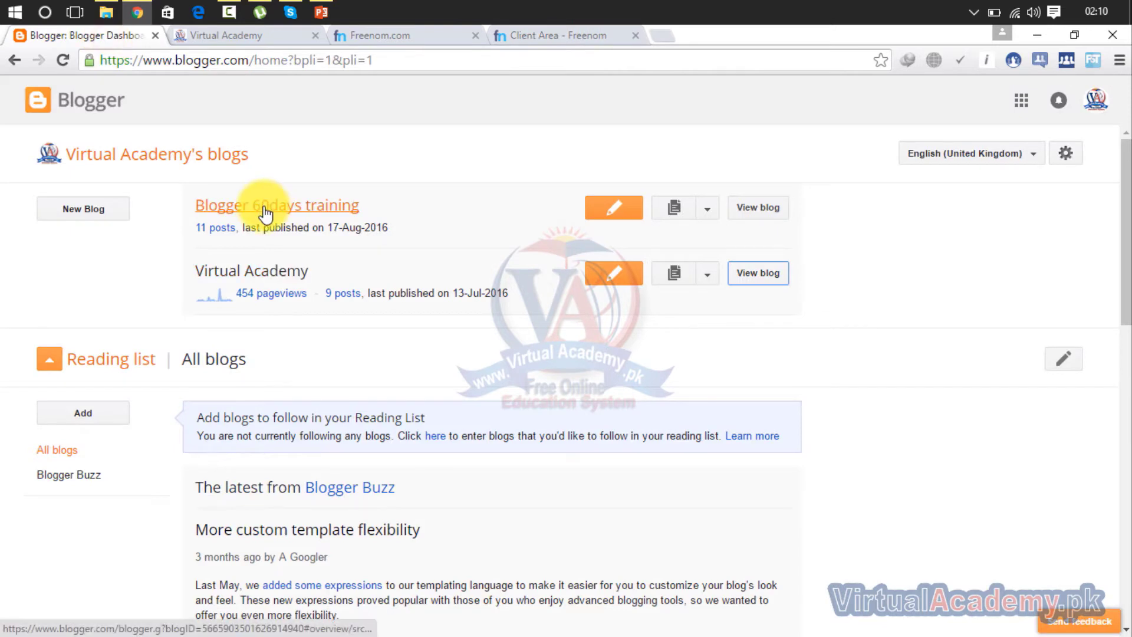
left_click(252, 283)
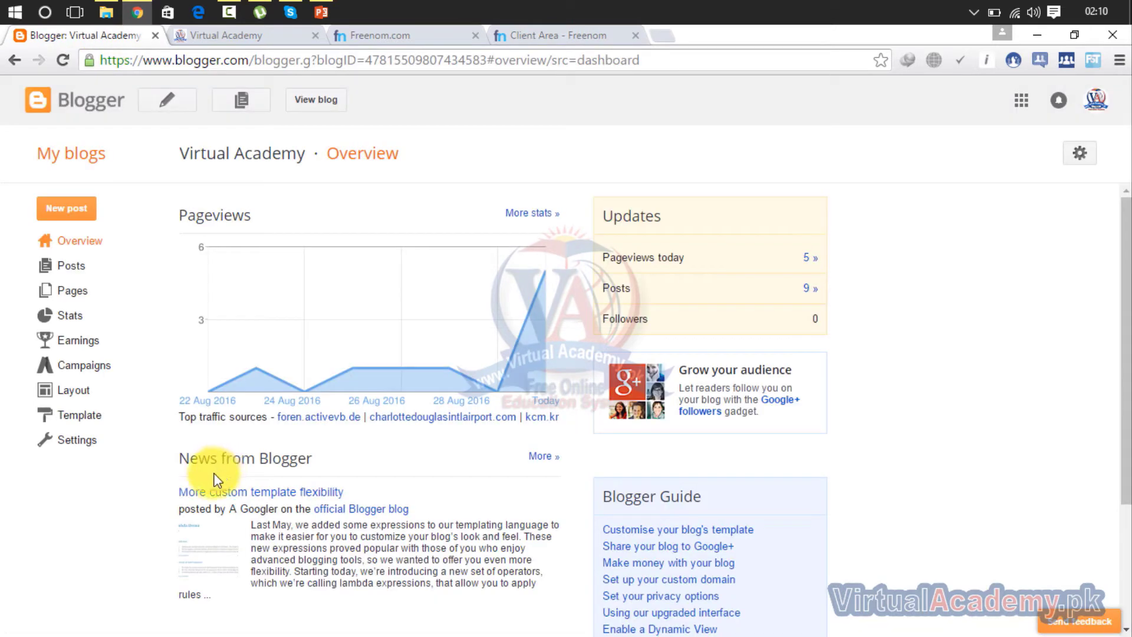
left_click(75, 447)
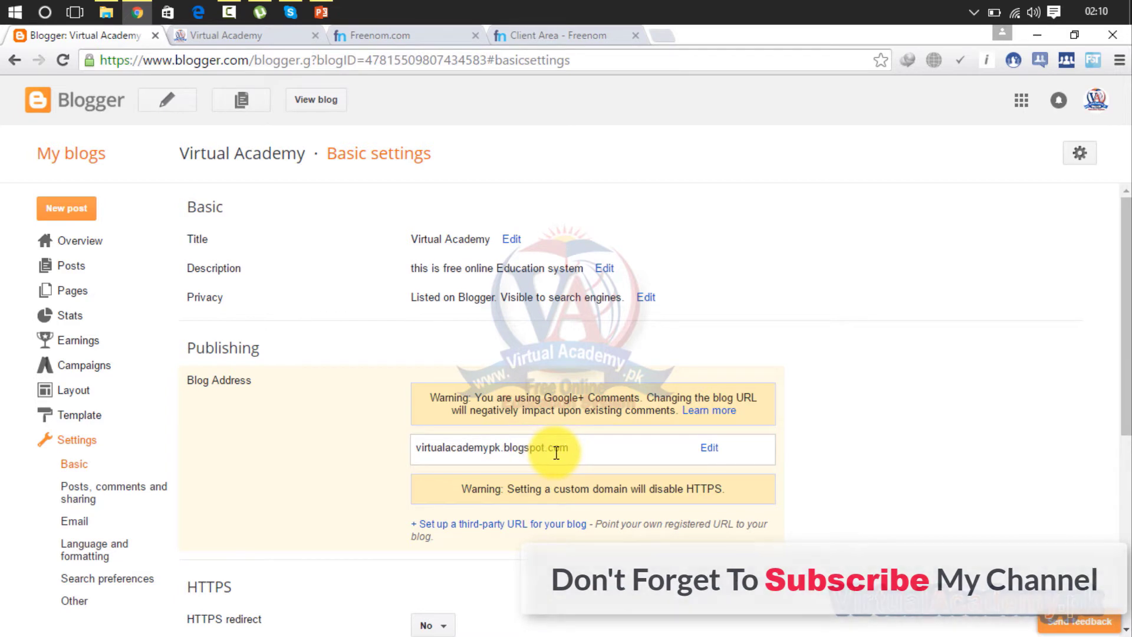
scroll(603, 387, "down", 1)
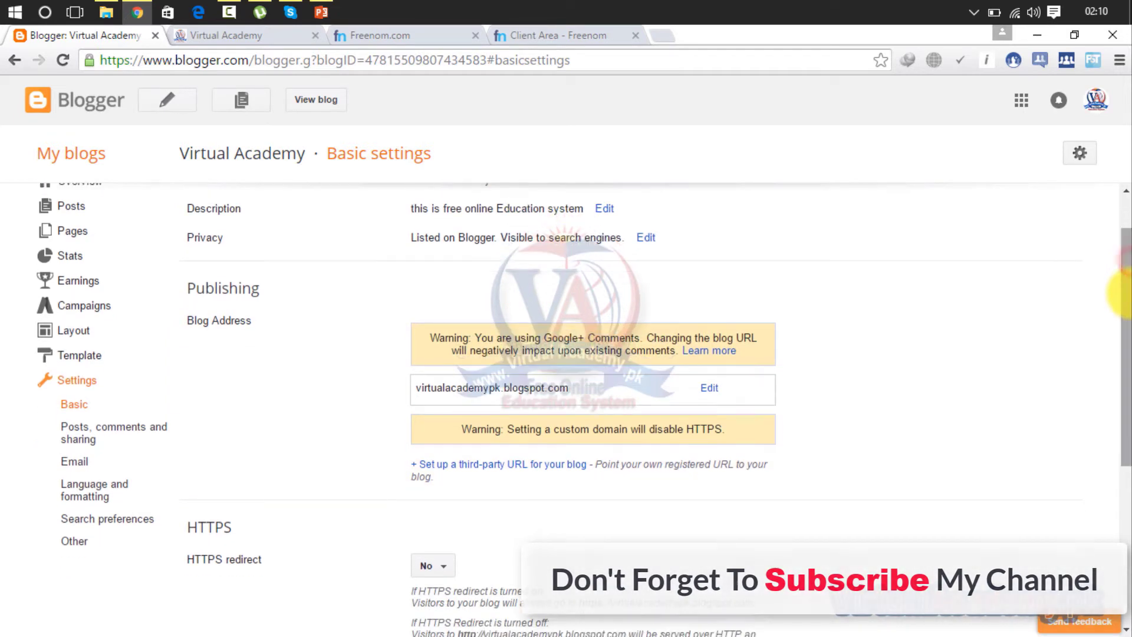
left_click(506, 466)
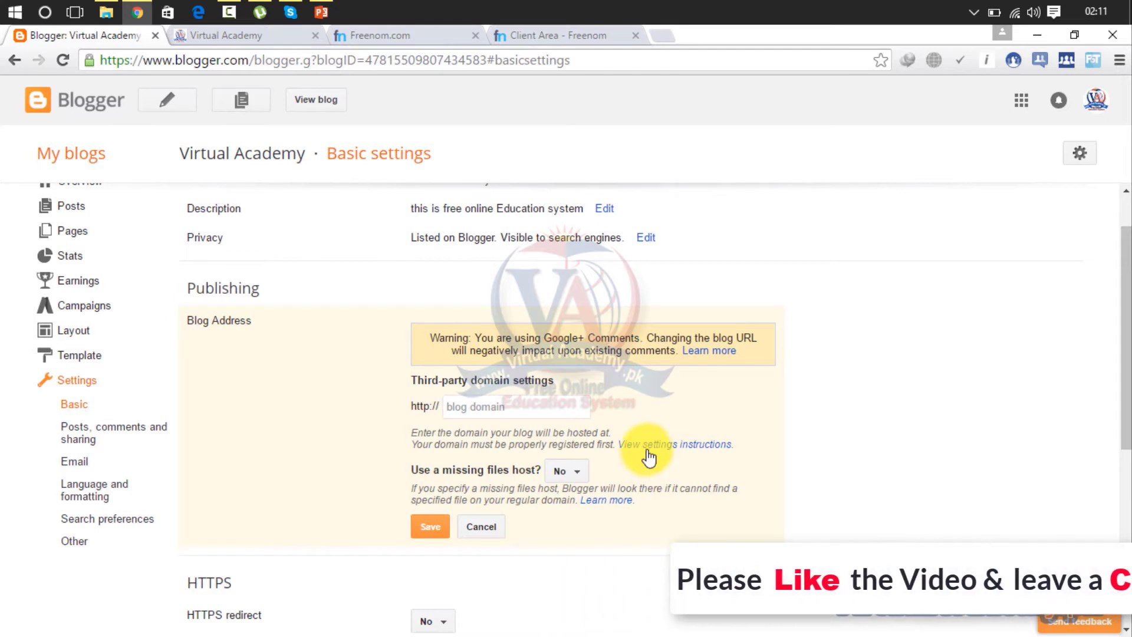
- Open the custom domain settings instructions and display the A-record IP addresses for hosting on a top-level domain
left_click(667, 452)
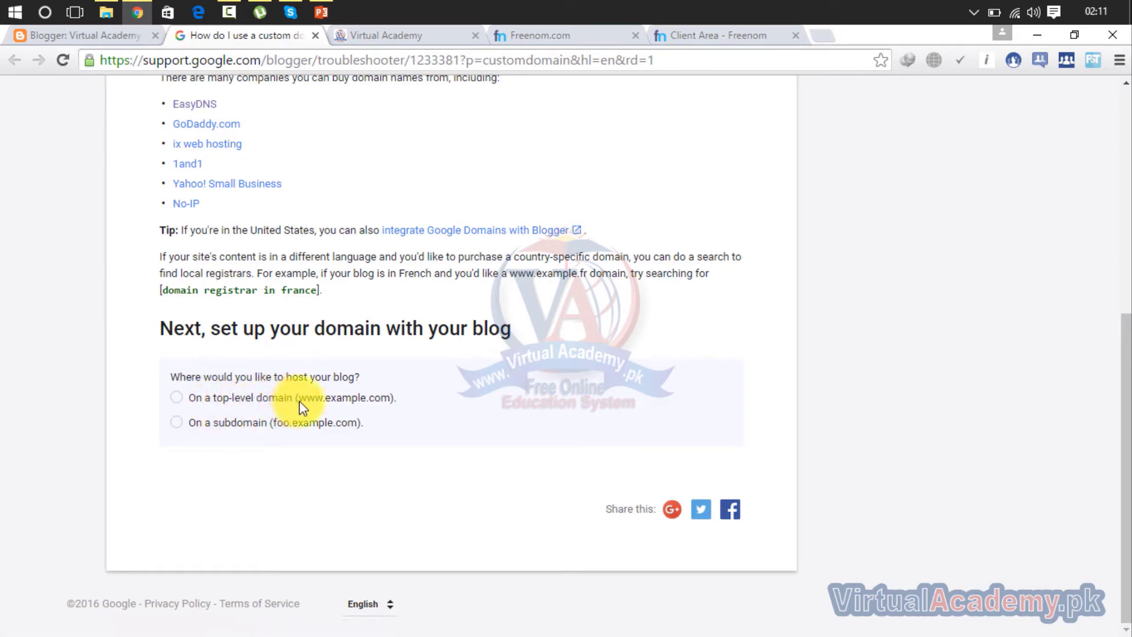
left_click(238, 396)
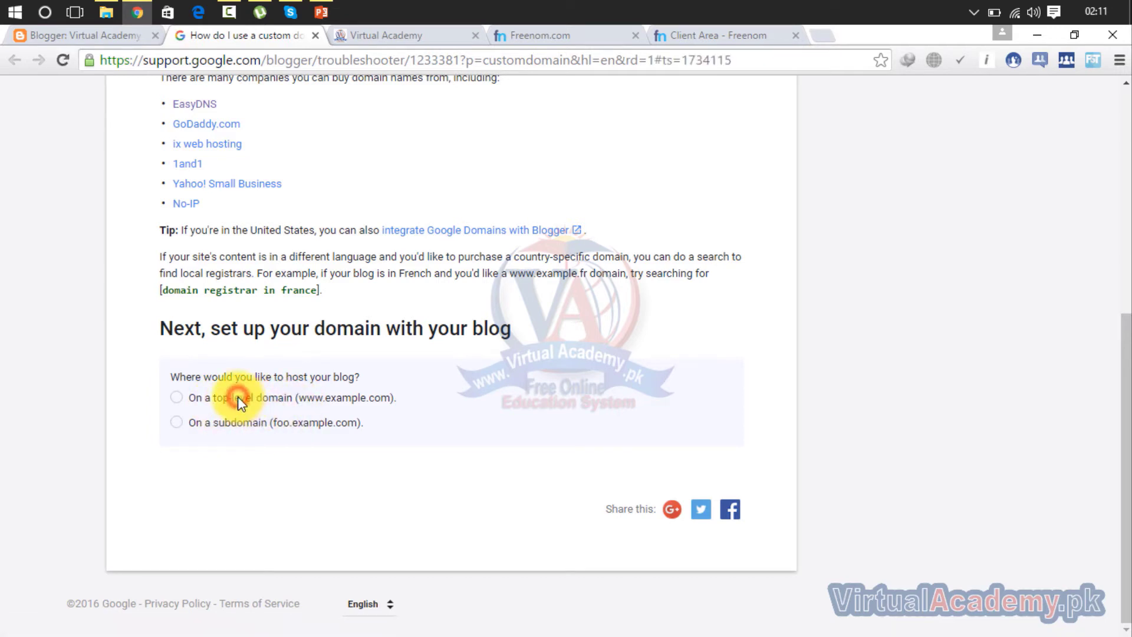
left_click_drag(1126, 238, 1123, 401)
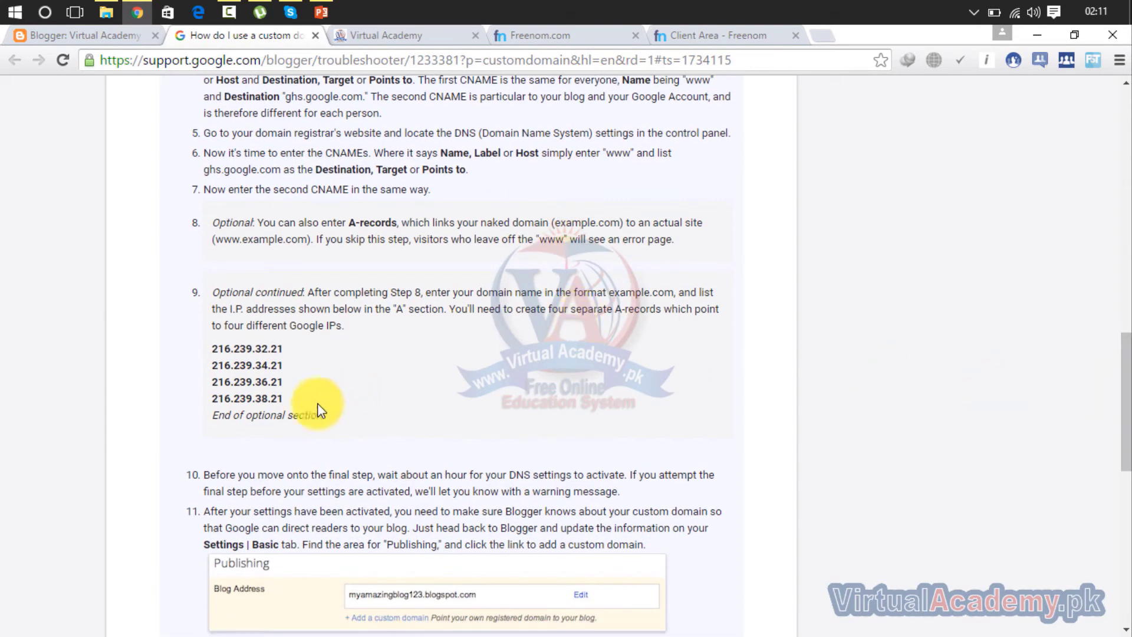
- Copy 216.239.32.21 from the instructions into the target of the first A record in Freenom's DNS management
triple_click(285, 400)
left_click(291, 368)
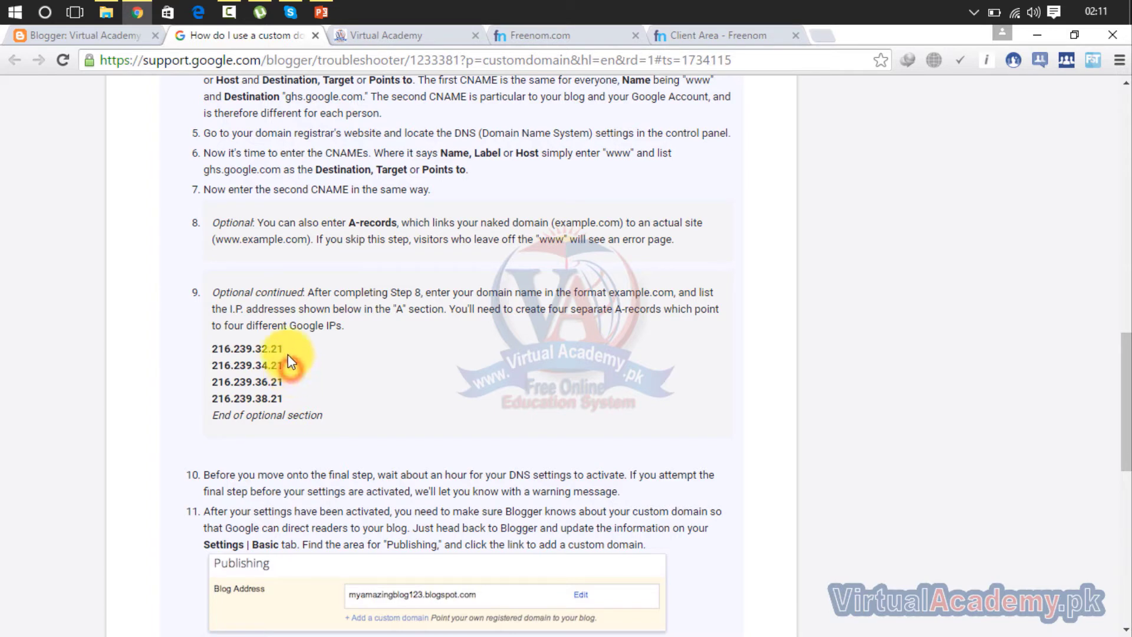
left_click_drag(284, 348, 219, 342)
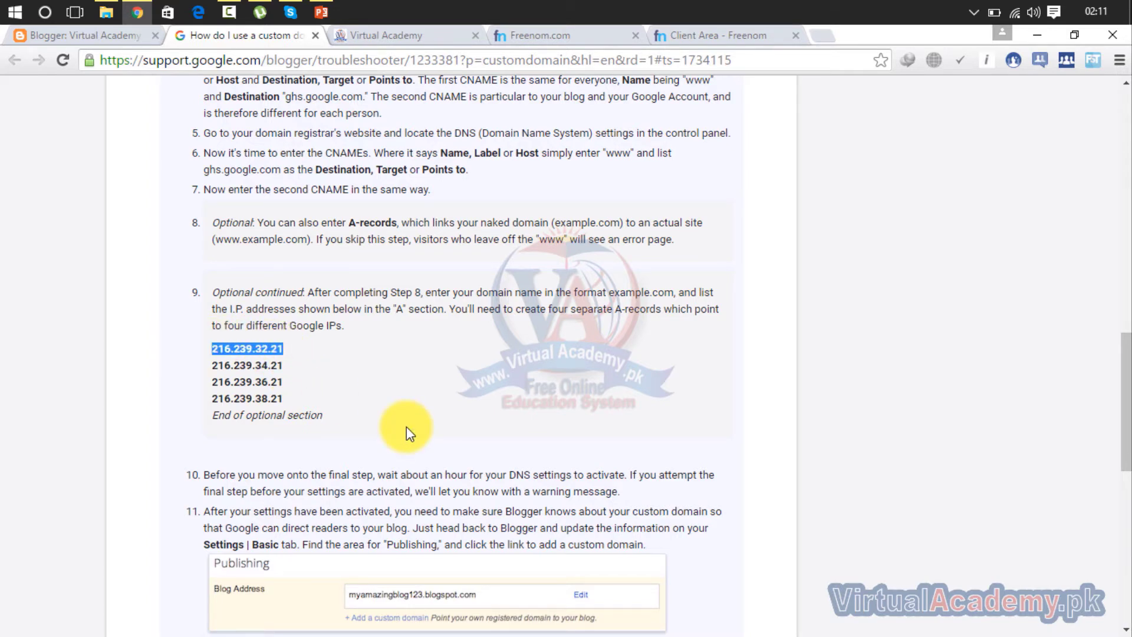
left_click(519, 33)
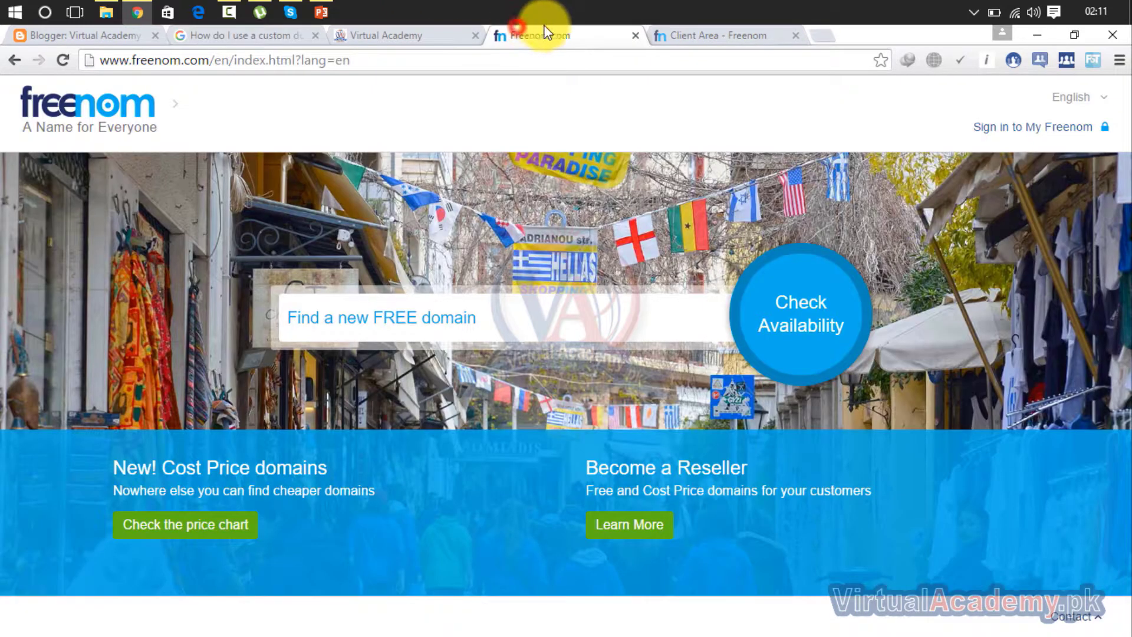
left_click(714, 41)
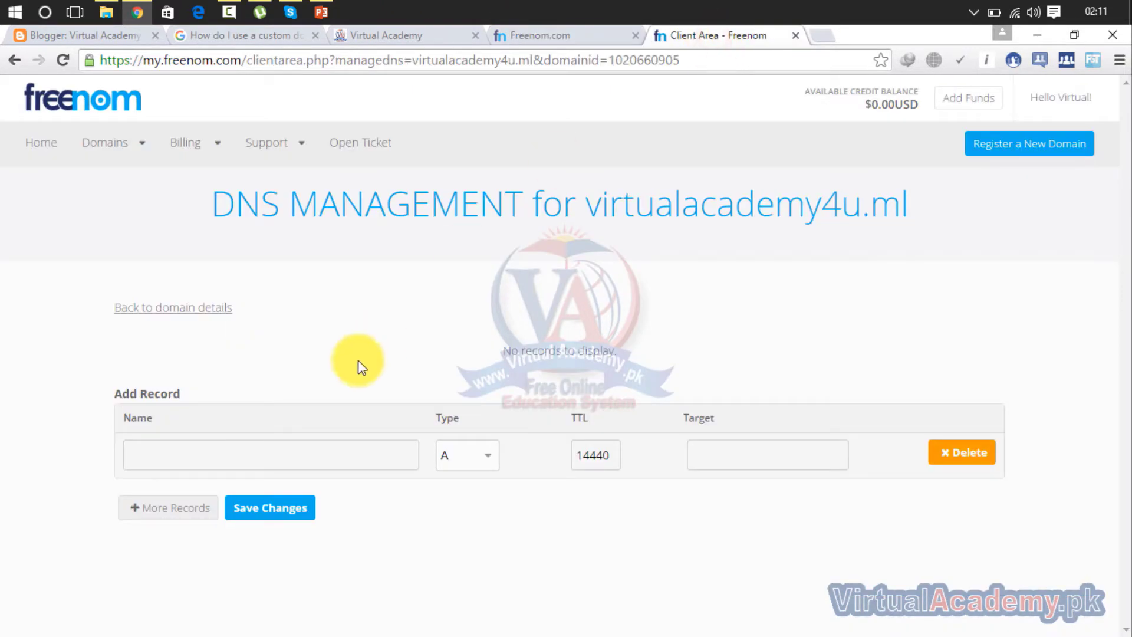
left_click(697, 458)
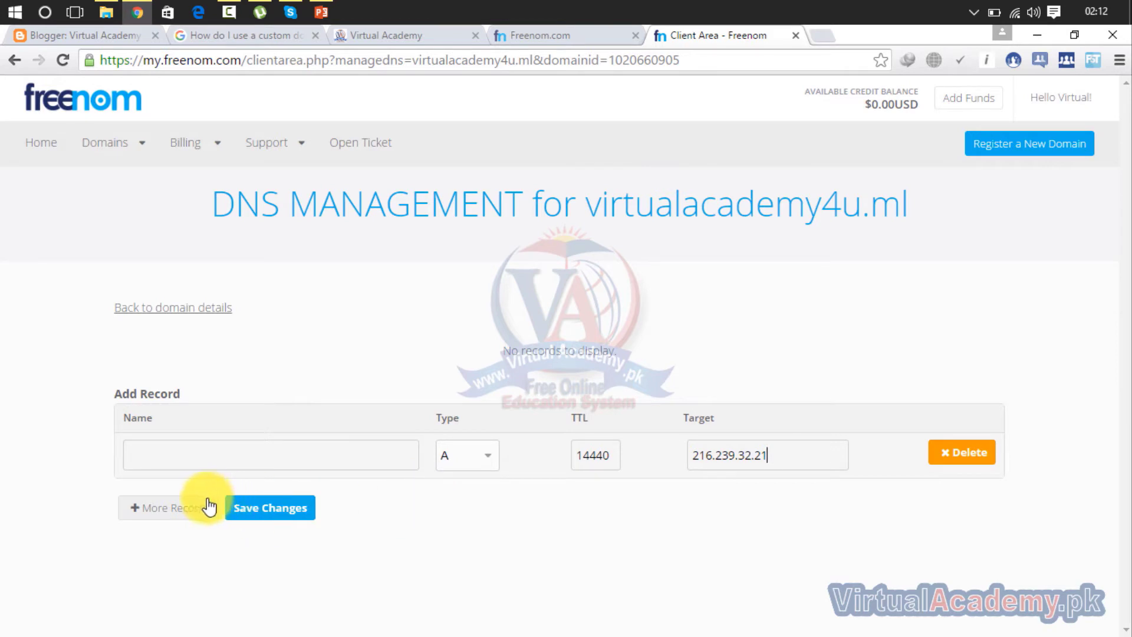
- Add a second A record in Freenom with the target 216.239.34.21 copied from the Blogger help instructions
left_click(190, 513)
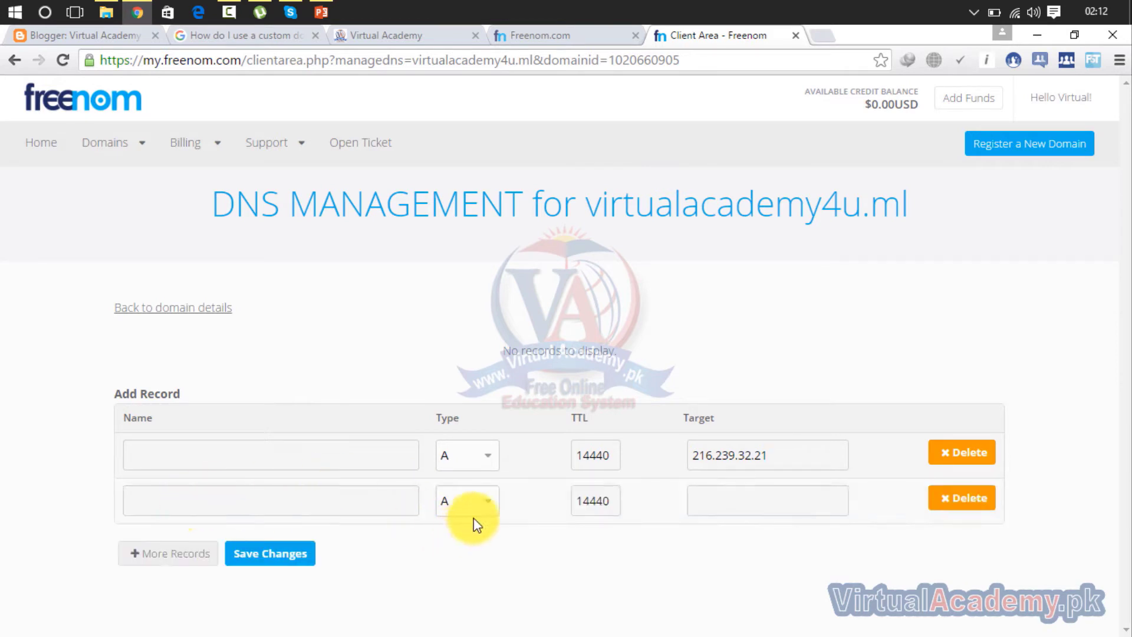
left_click(707, 501)
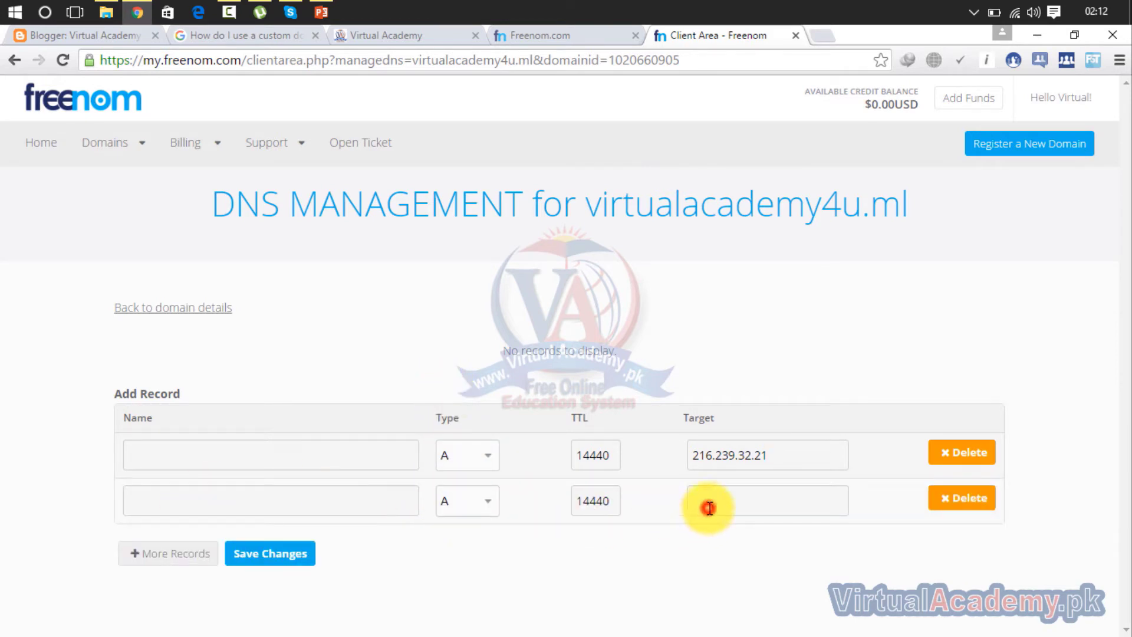
left_click(126, 34)
left_click(219, 35)
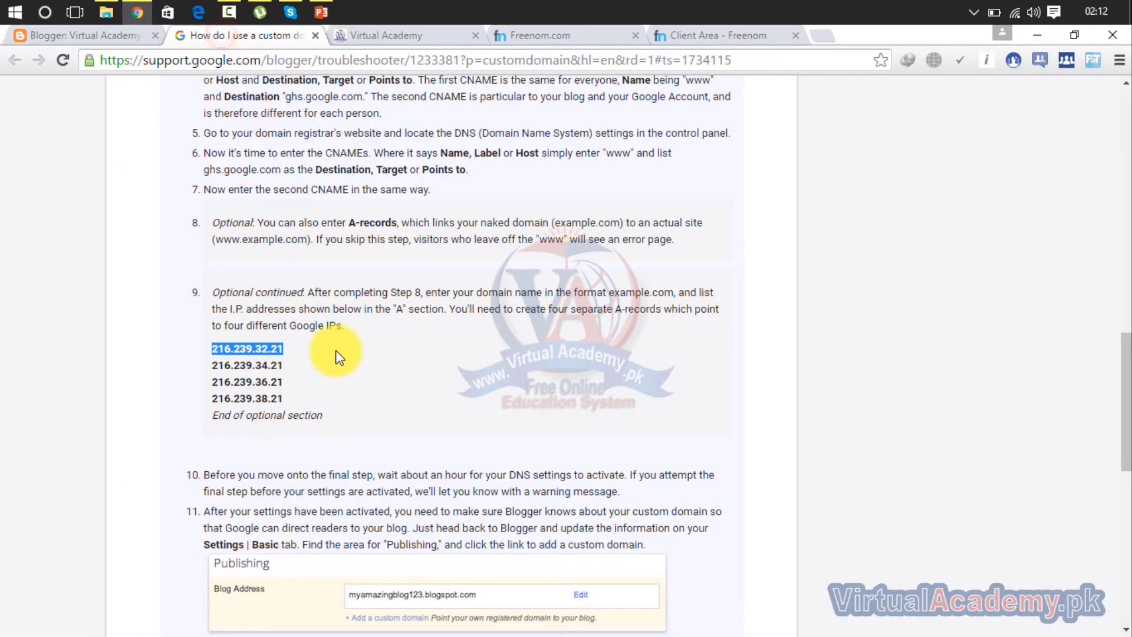
left_click(286, 365)
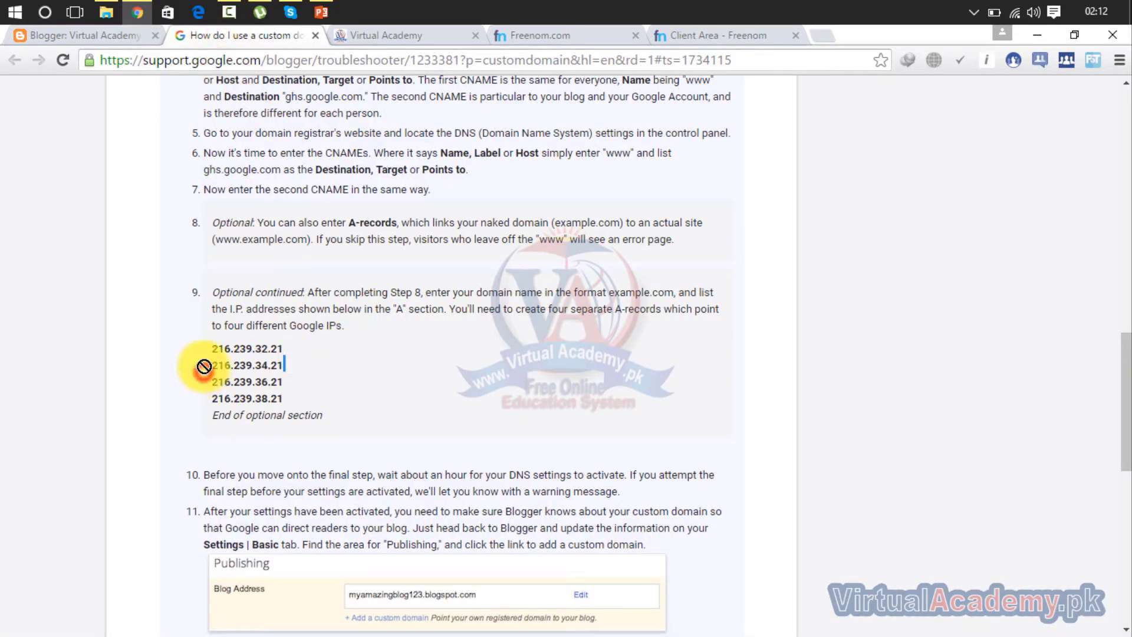
left_click_drag(277, 371, 213, 366)
key("ctrl+c")
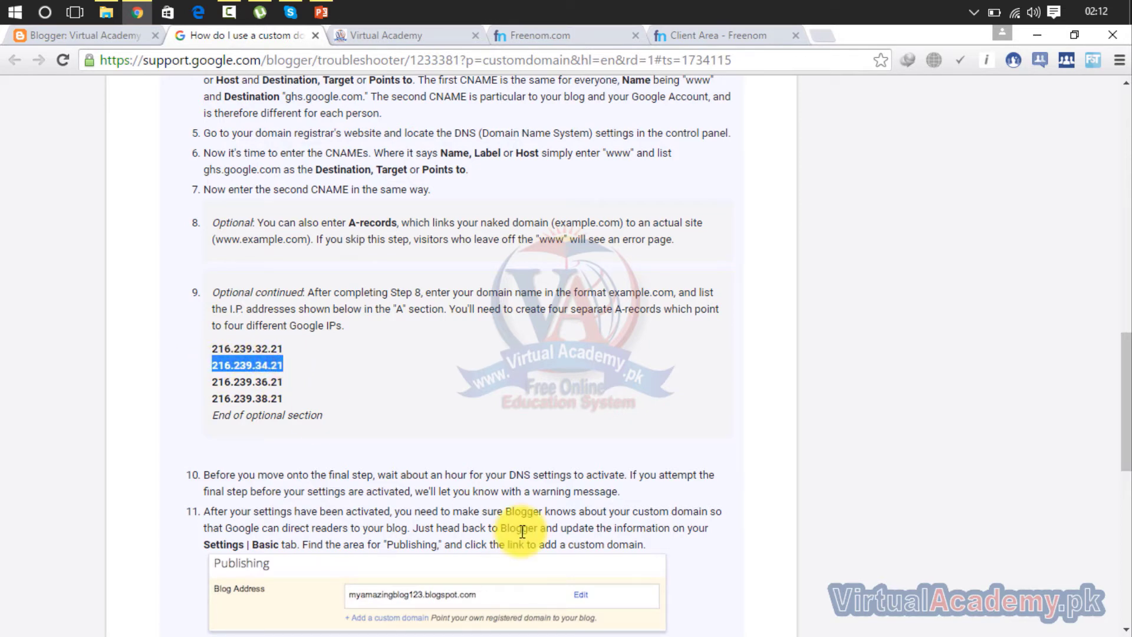
left_click(691, 33)
key("ctrl+v")
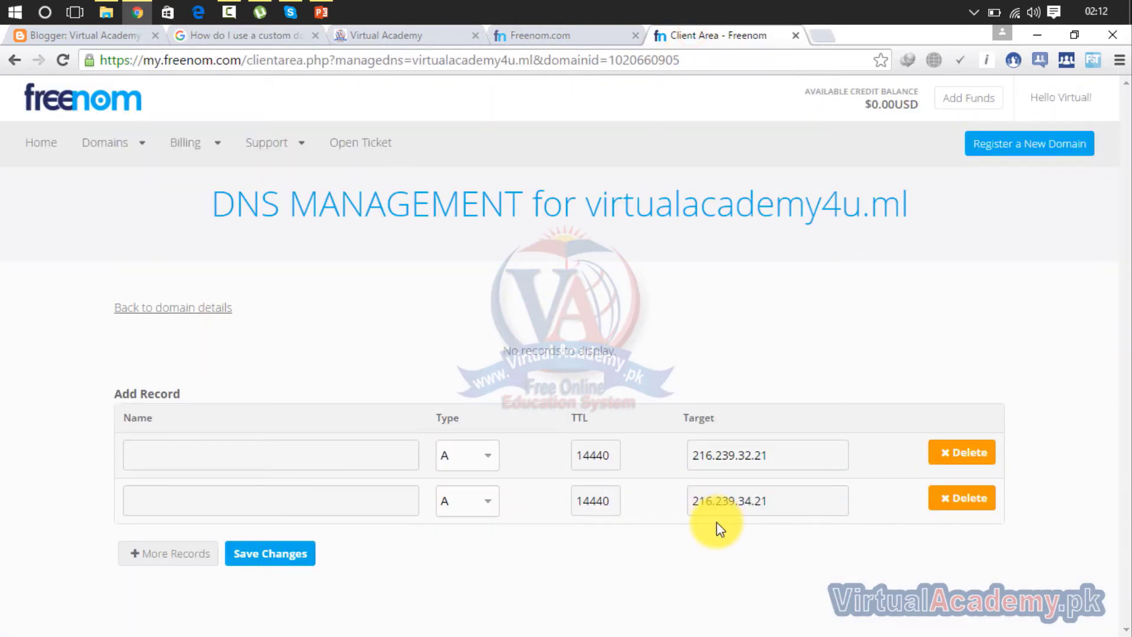
- Add a third A record in Freenom with the target 216.239.36.21 copied from the Blogger help instructions
left_click(176, 553)
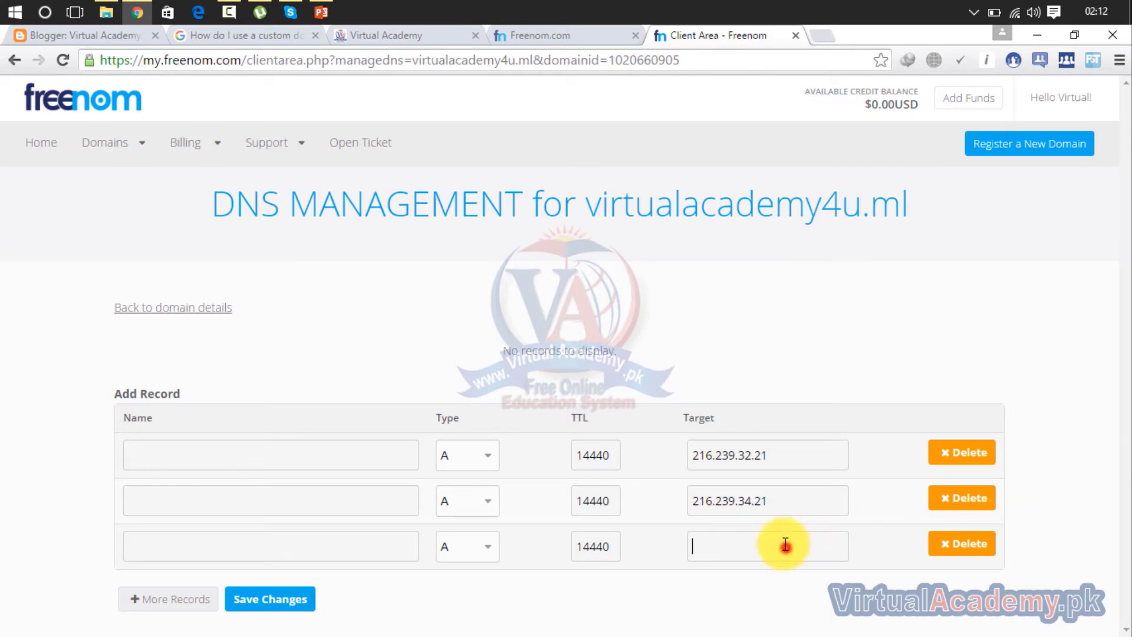
left_click(117, 12)
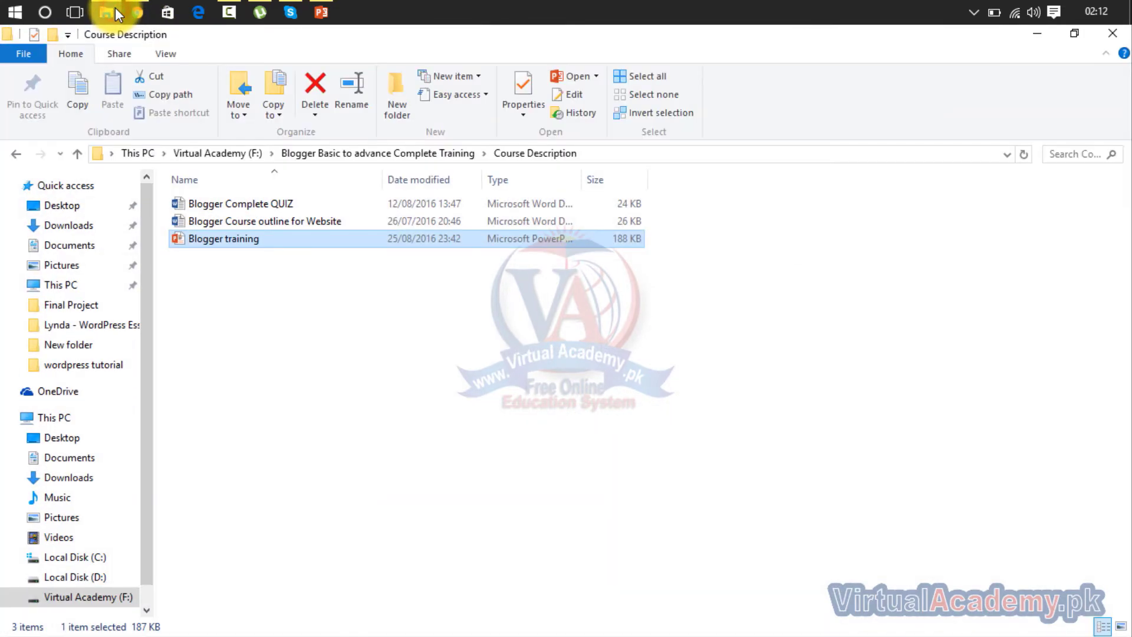
left_click(138, 10)
left_click(184, 34)
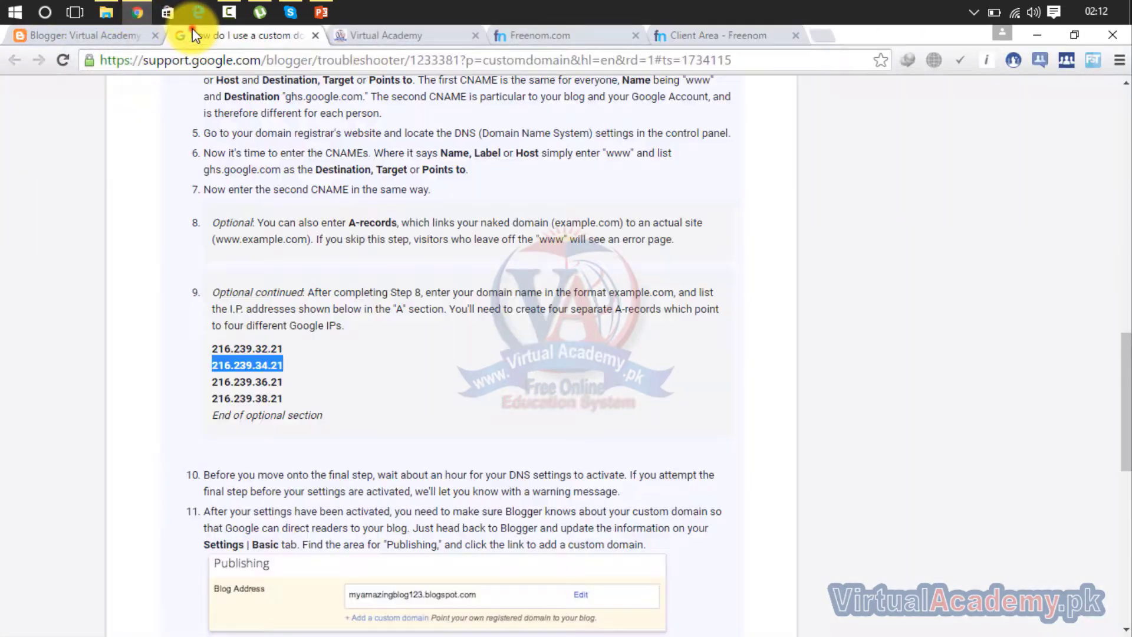
left_click_drag(287, 381, 211, 383)
key("ctrl+c")
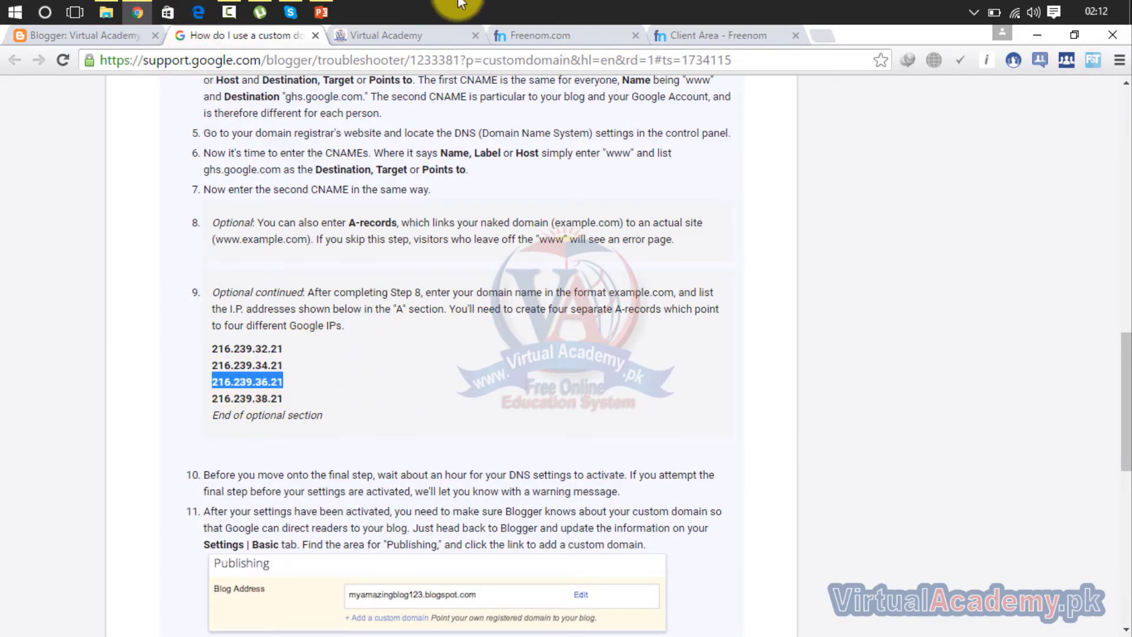
left_click(82, 35)
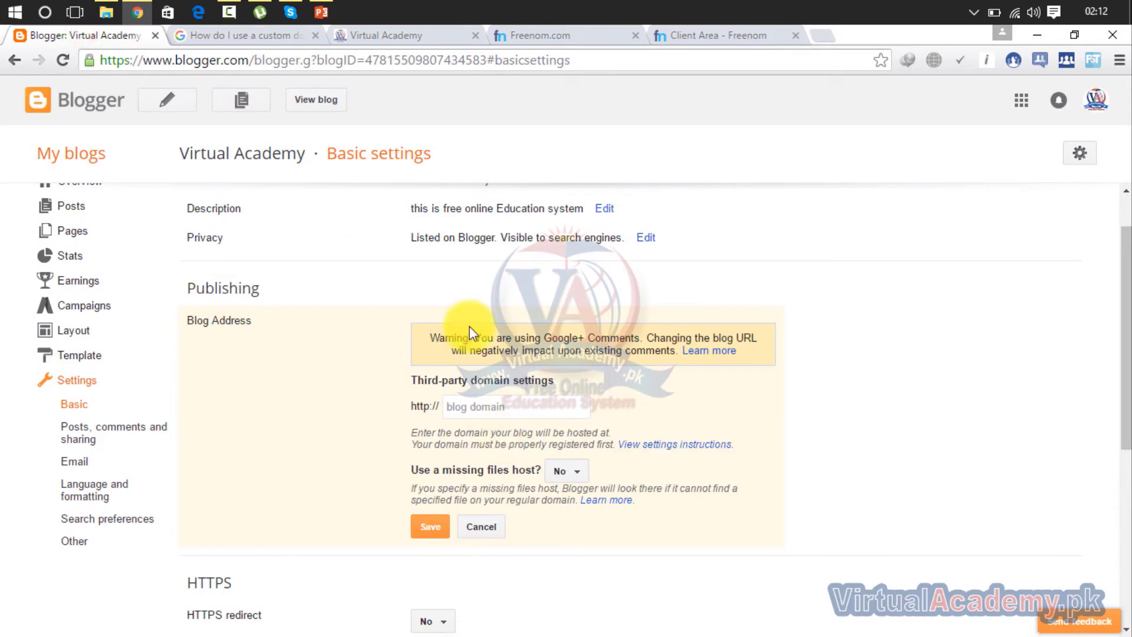
left_click(679, 36)
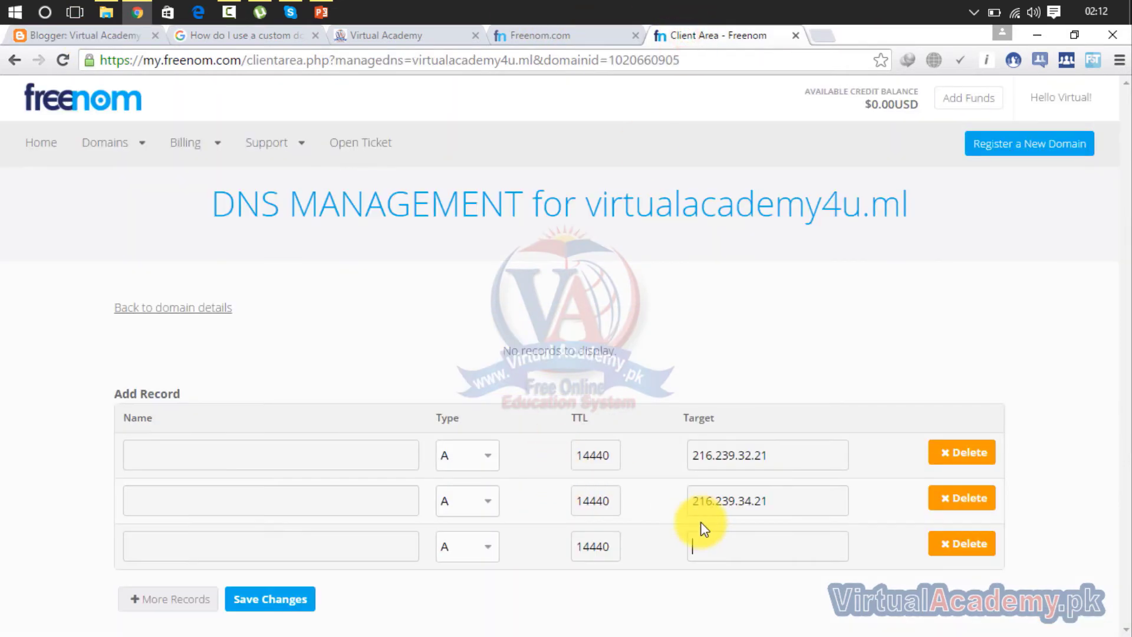
left_click(688, 534)
key("ctrl+v")
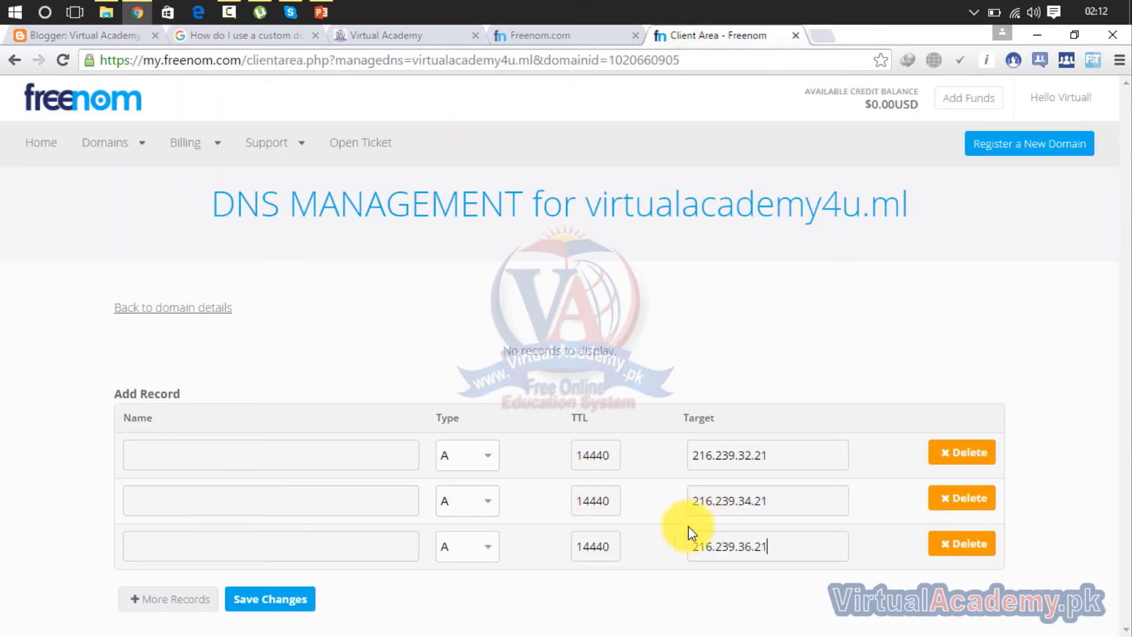
- Add a fourth A record in Freenom with the target 216.239.38.21 copied from the Blogger help instructions
left_click(168, 606)
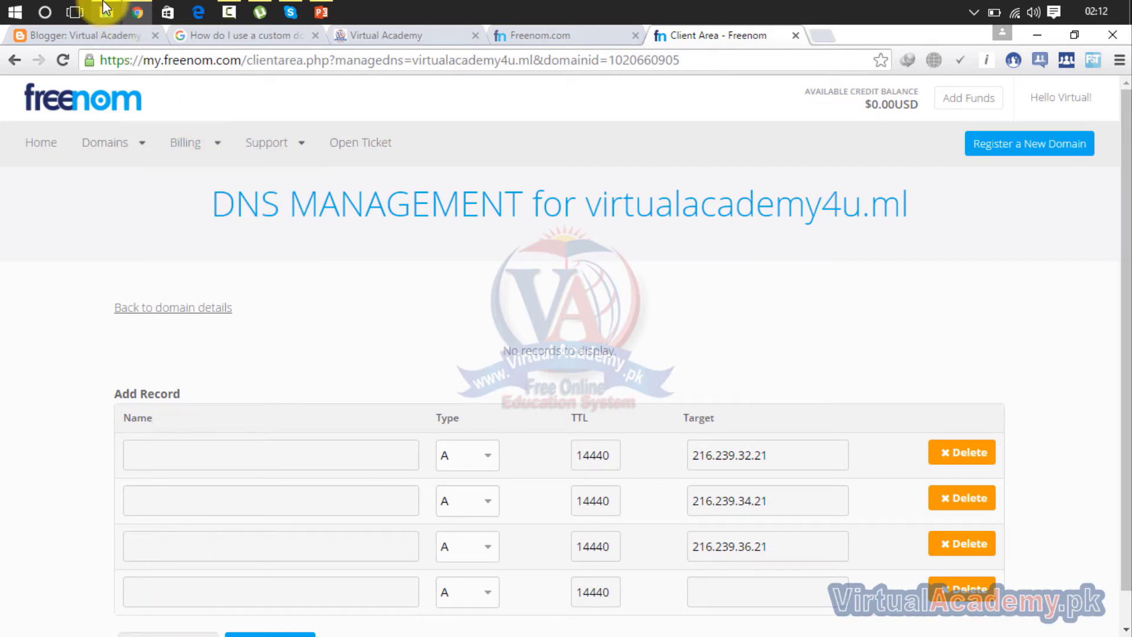
left_click(259, 36)
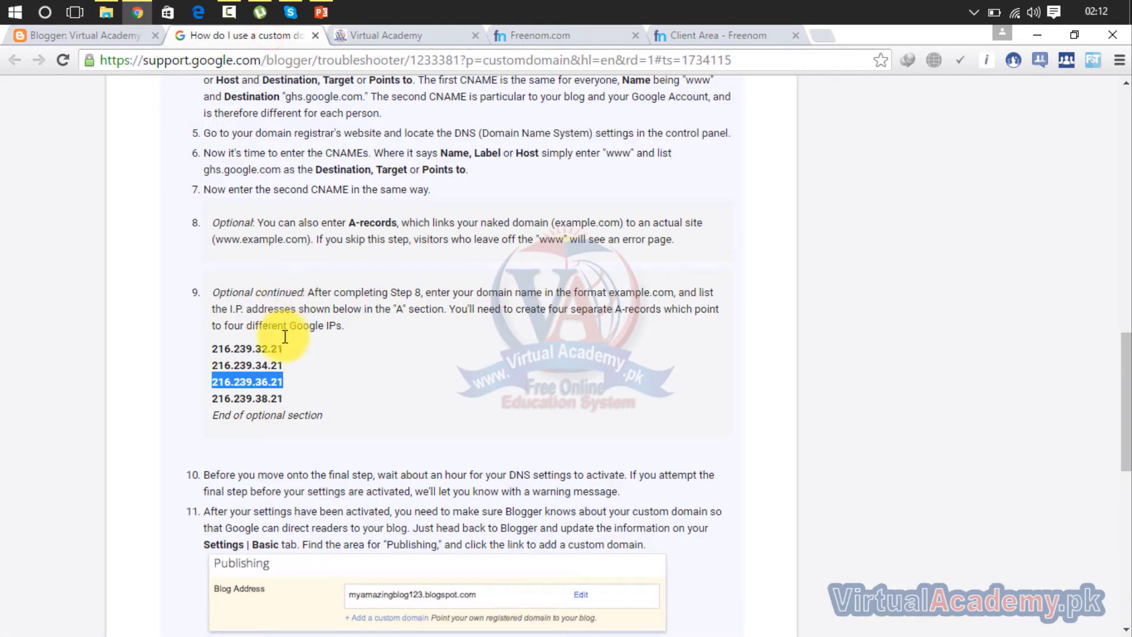
left_click_drag(284, 399, 212, 400)
key("ctrl+c")
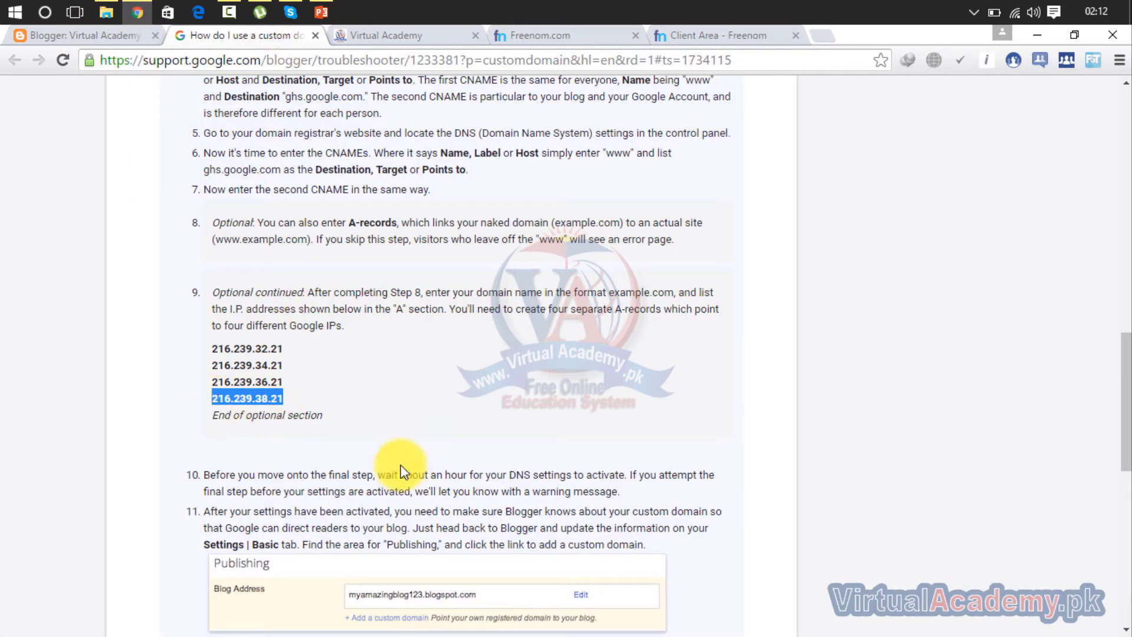
left_click(700, 42)
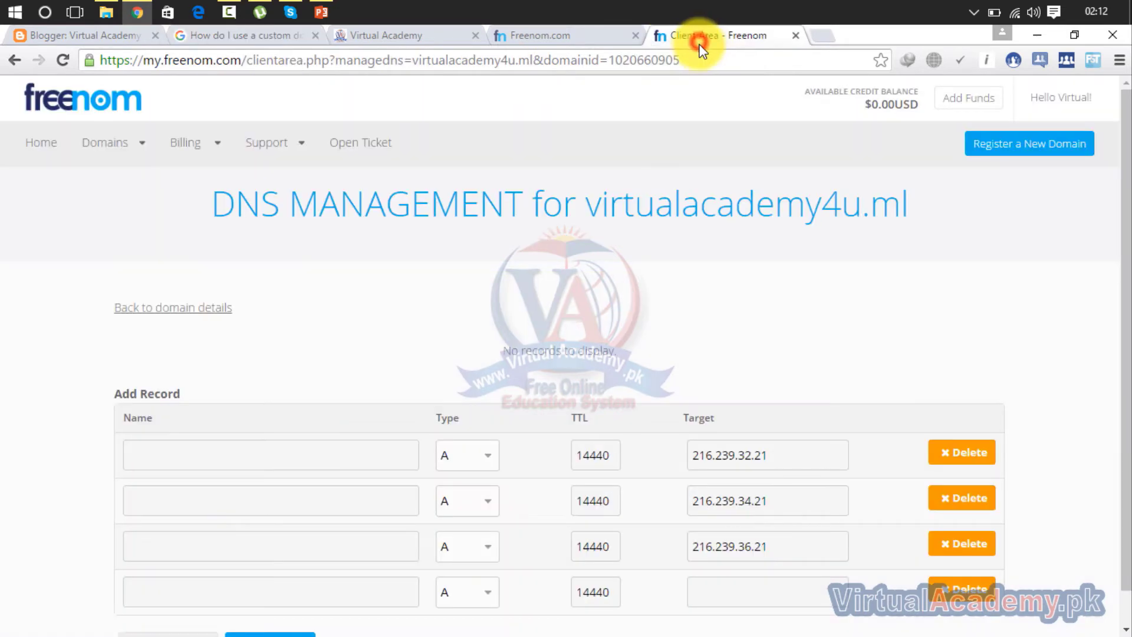
left_click(727, 608)
key("ctrl+v")
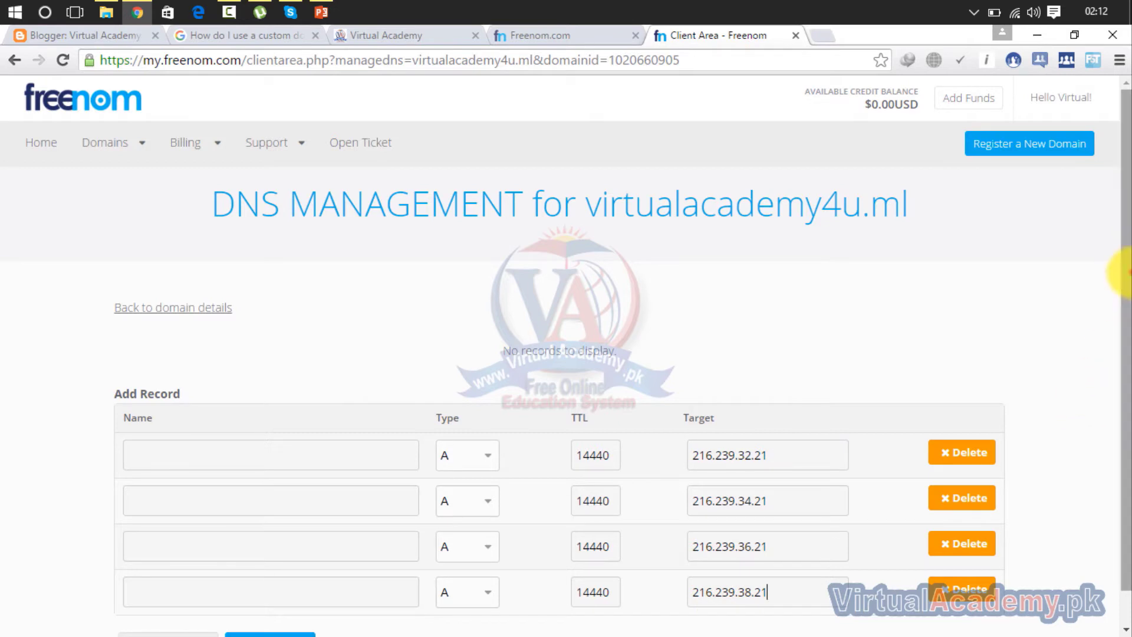
left_click_drag(1125, 272, 1123, 401)
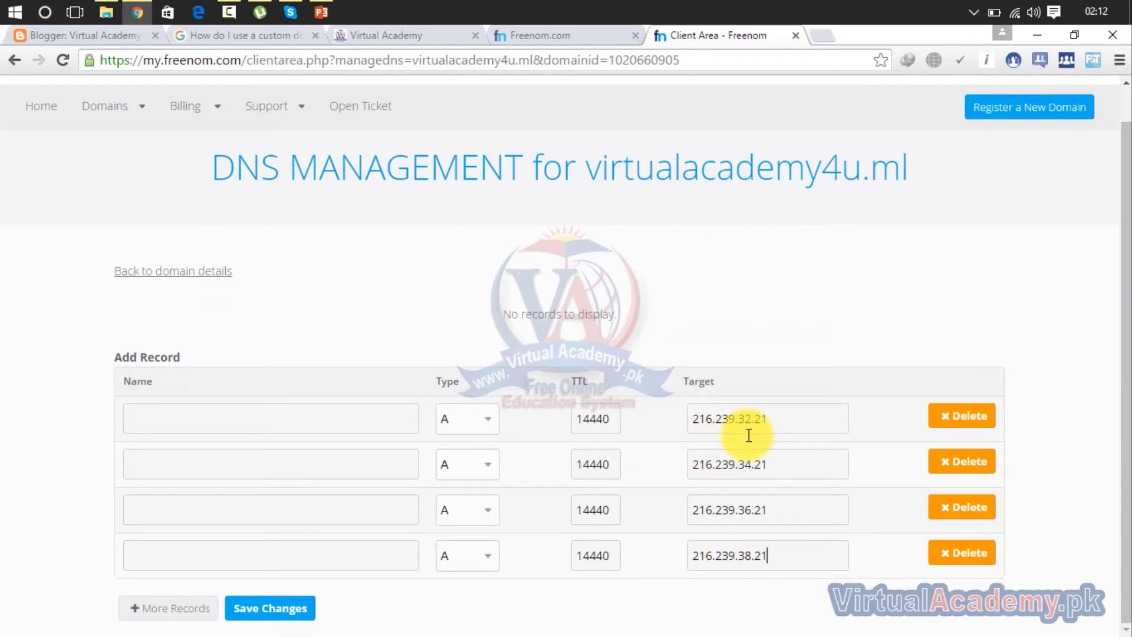
- Compare the four A record targets in Freenom with the Blogger help instructions, close the help page and return to the Blogger settings
left_click(121, 41)
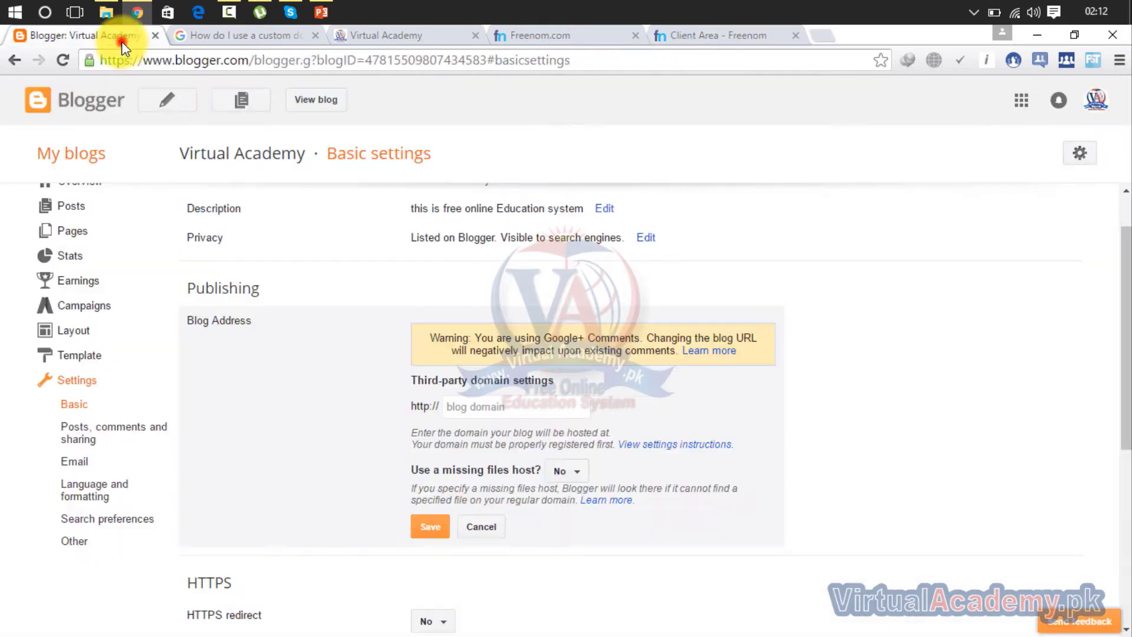
left_click(194, 36)
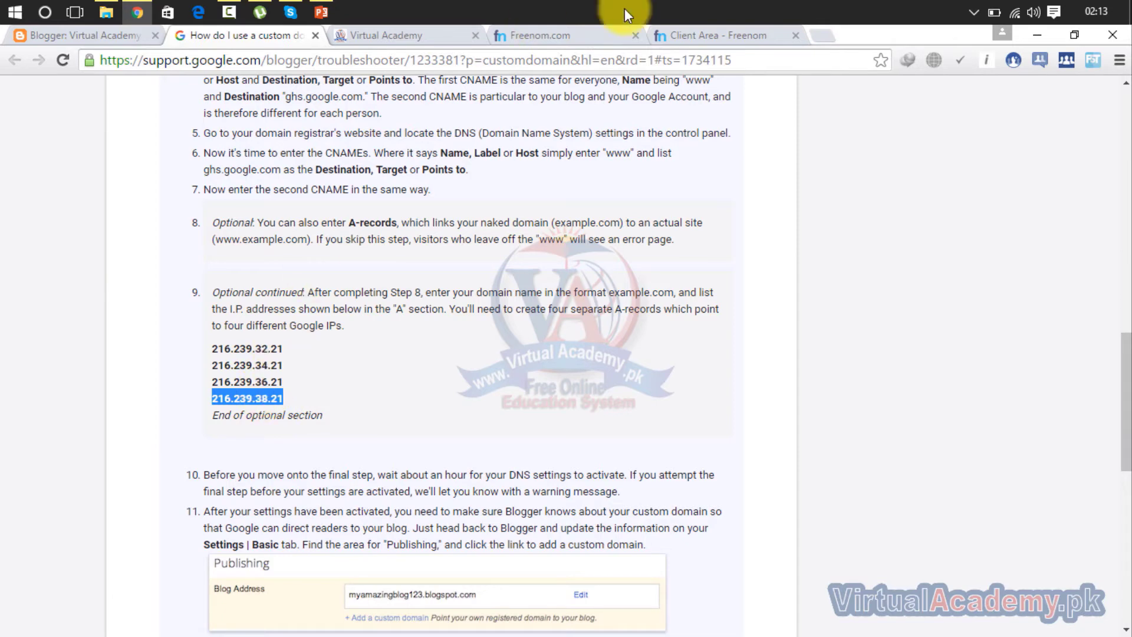
left_click(678, 34)
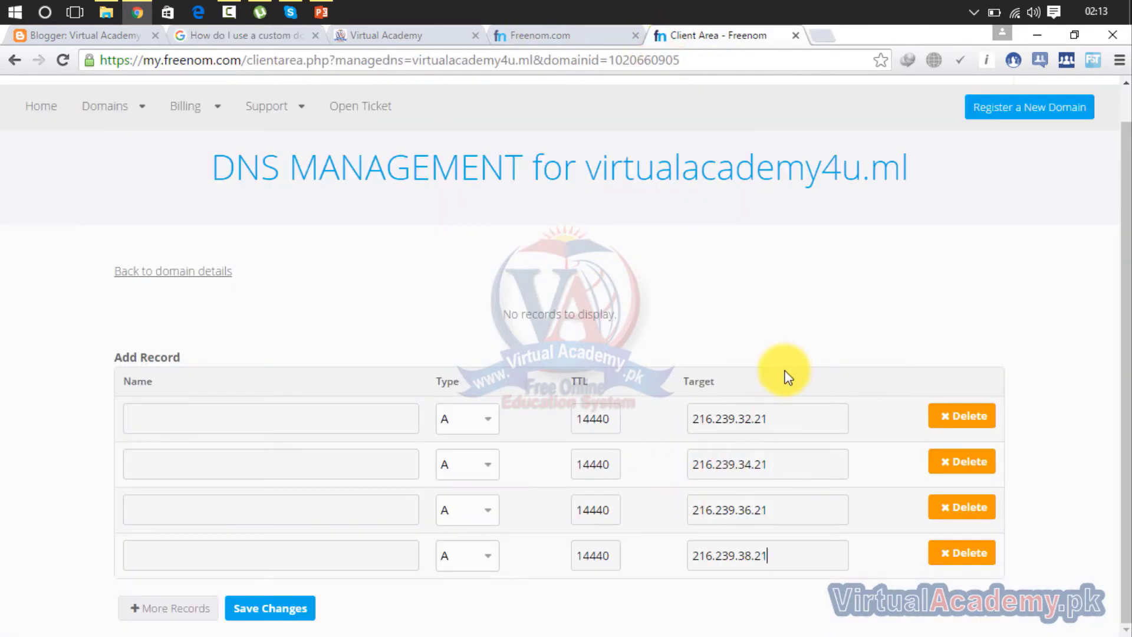
left_click(102, 35)
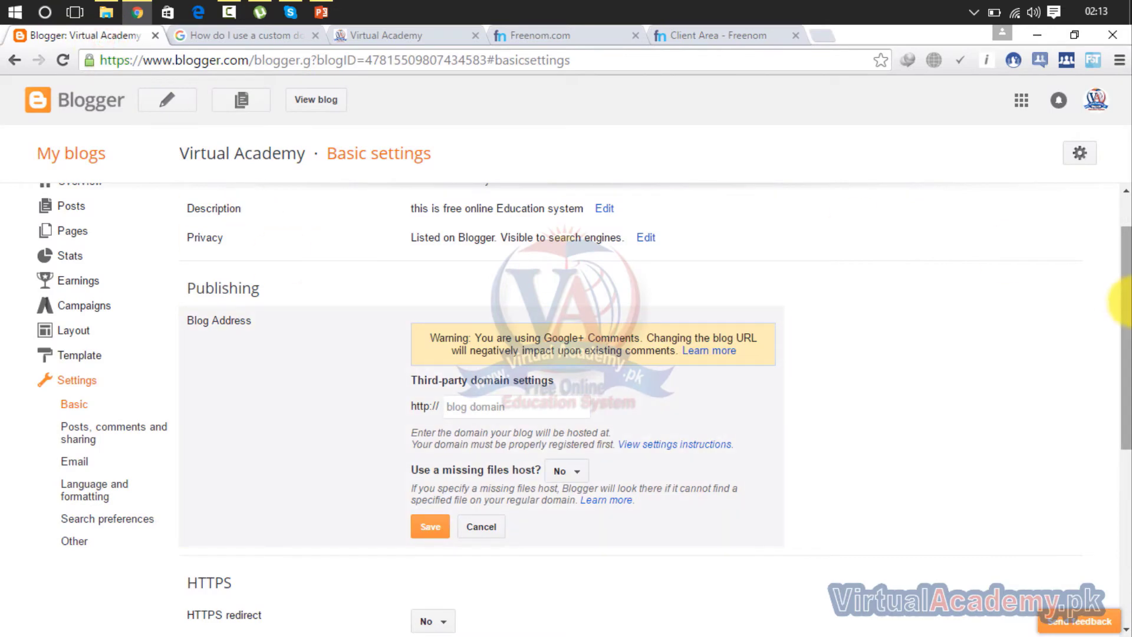
left_click_drag(1127, 302, 1128, 341)
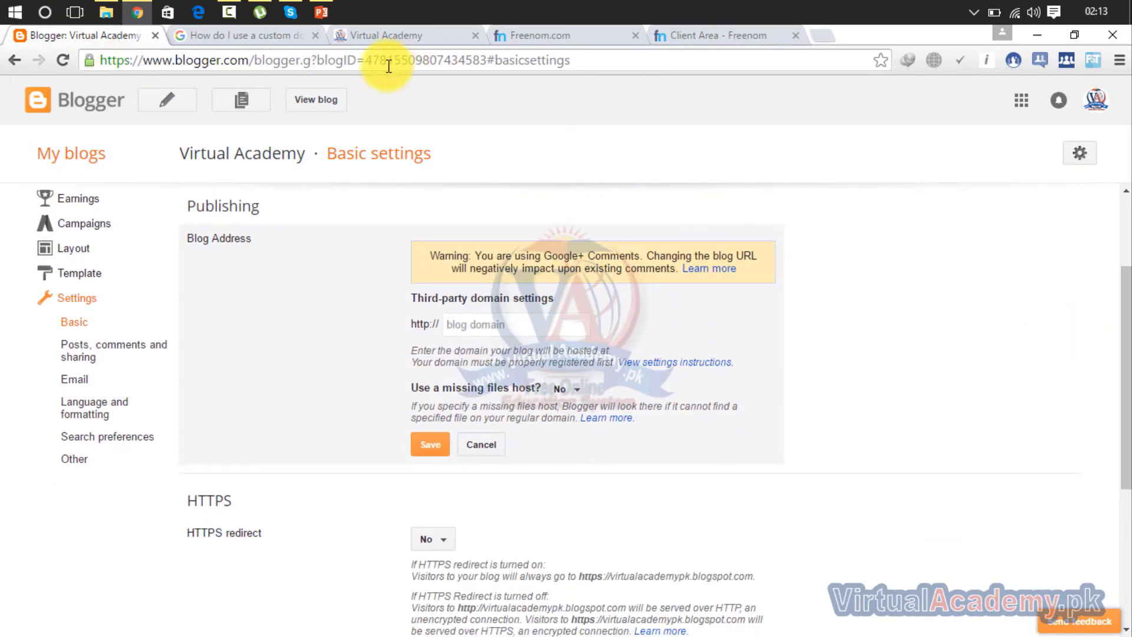
left_click(276, 36)
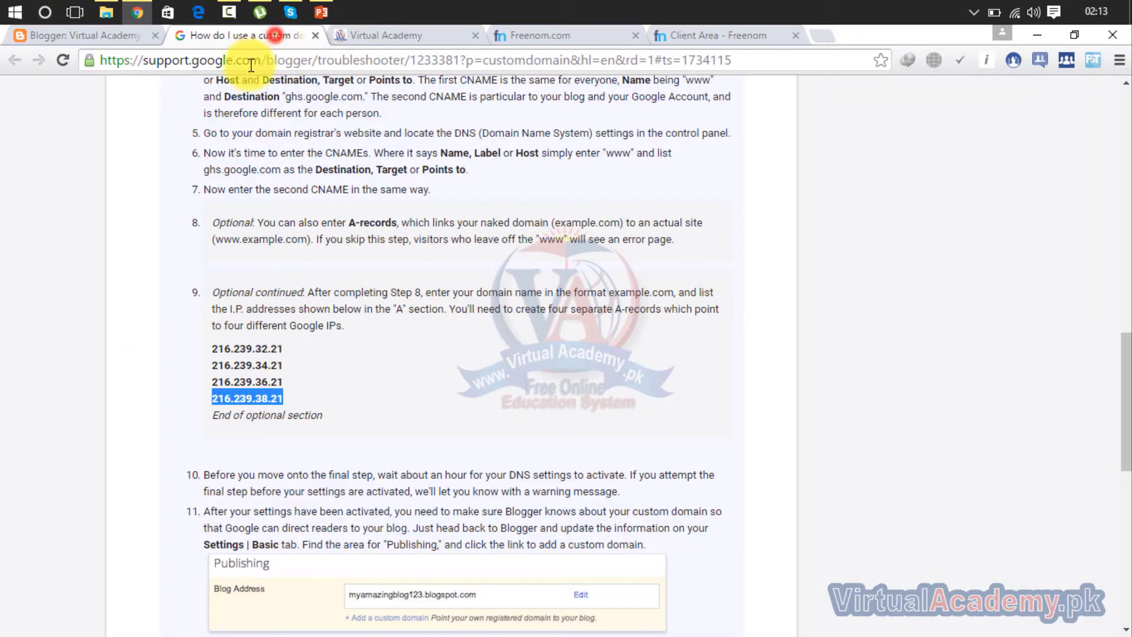
left_click(313, 35)
left_click(71, 35)
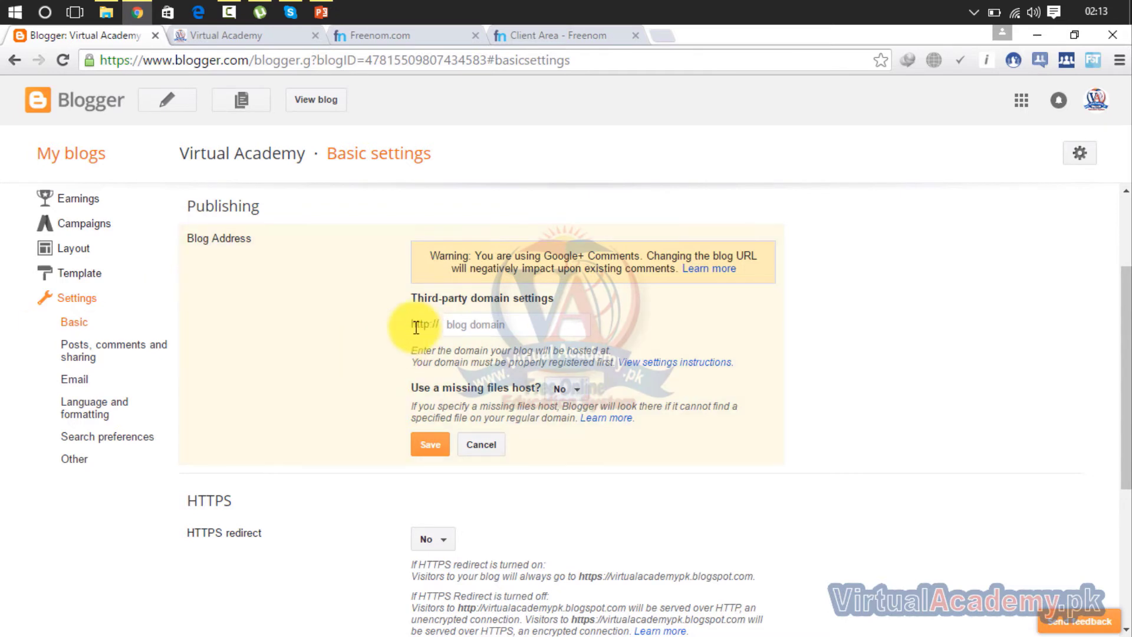
left_click(508, 329)
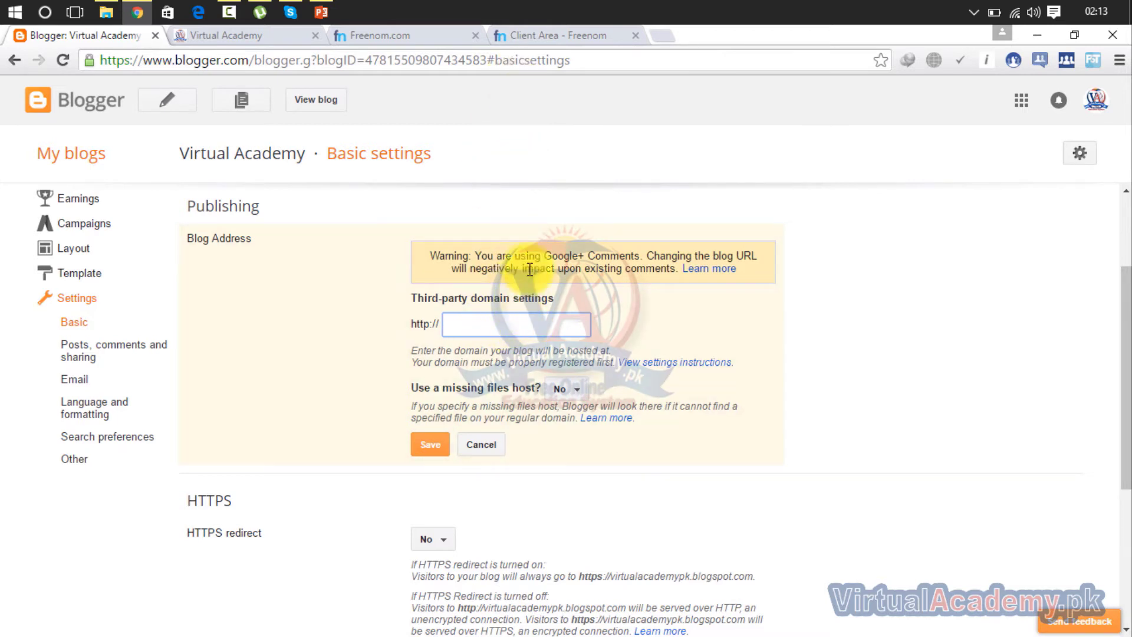
left_click(556, 37)
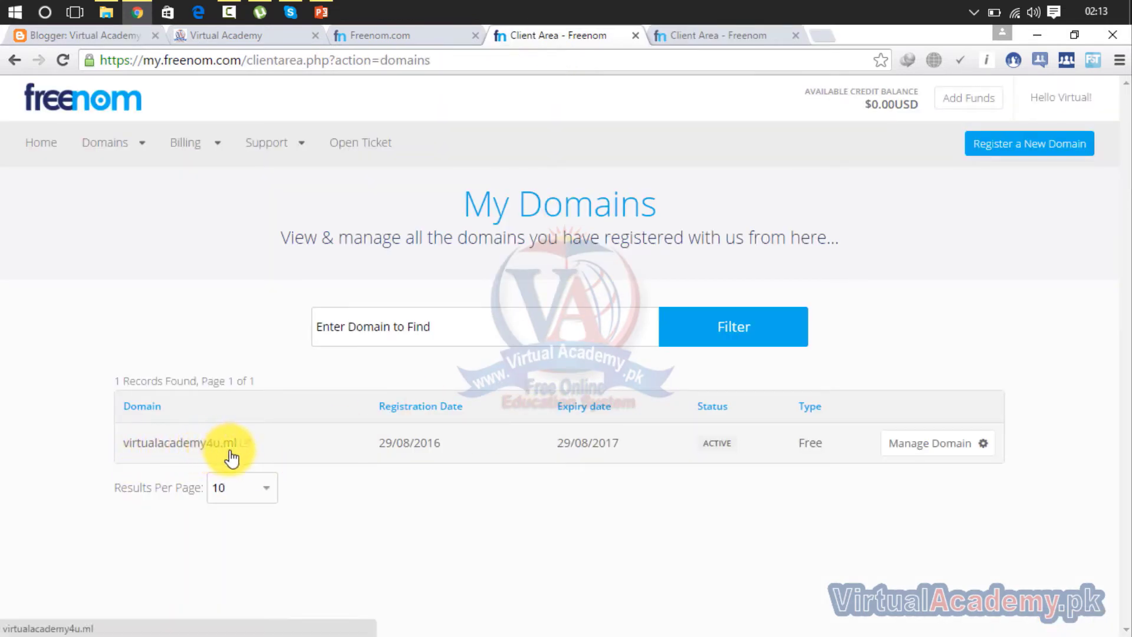
left_click(104, 36)
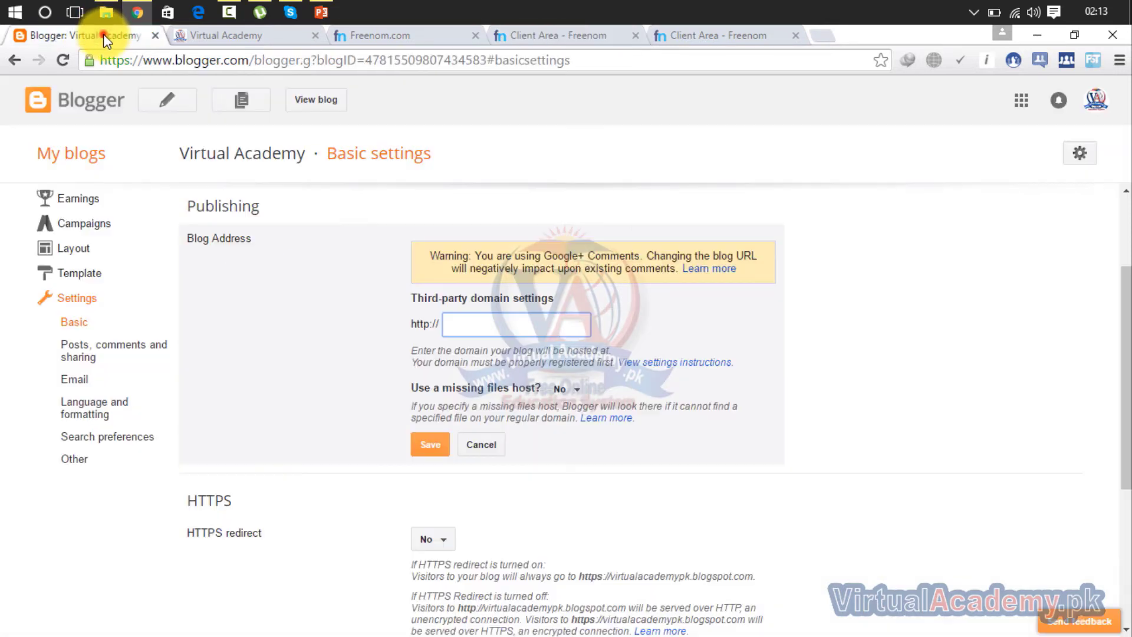
type("www.virtualacademy4u.ml")
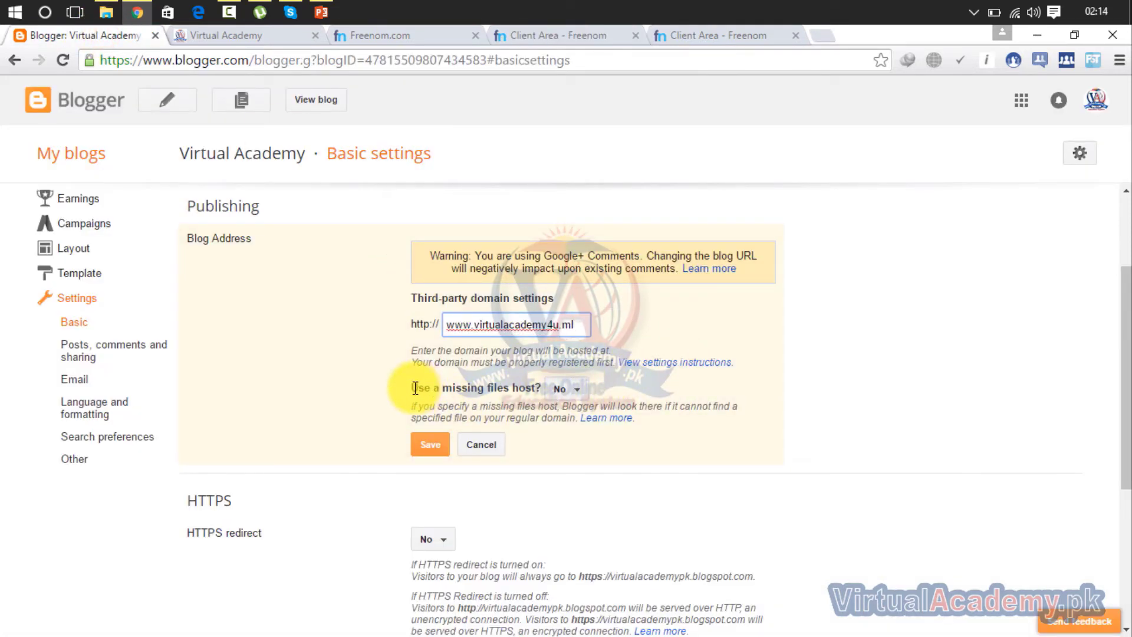
left_click_drag(414, 389, 532, 395)
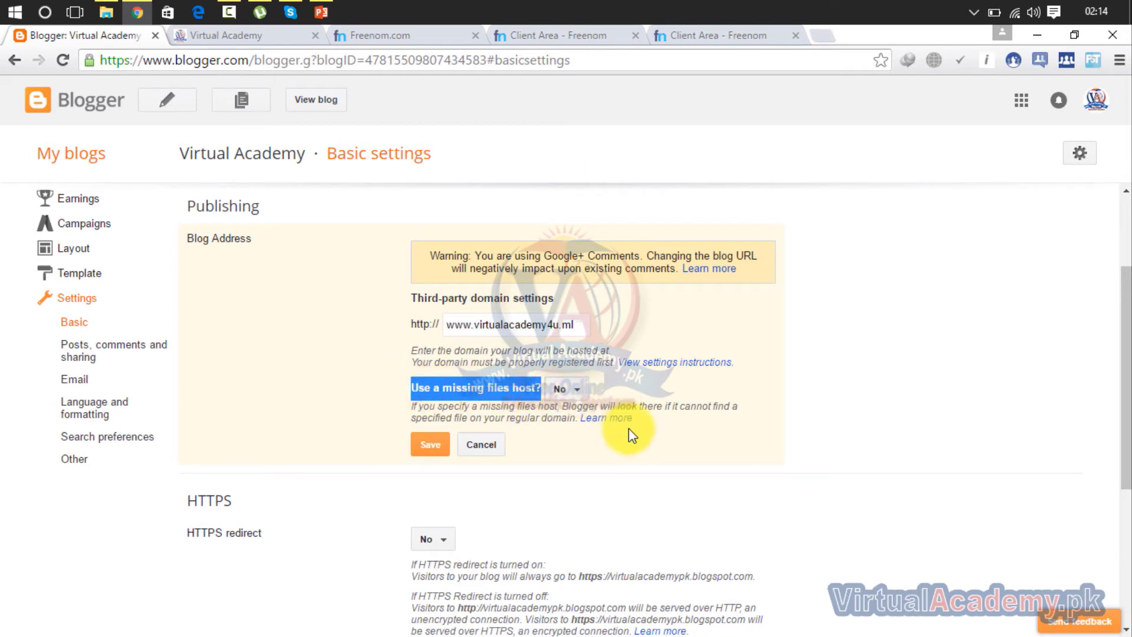
left_click(428, 446)
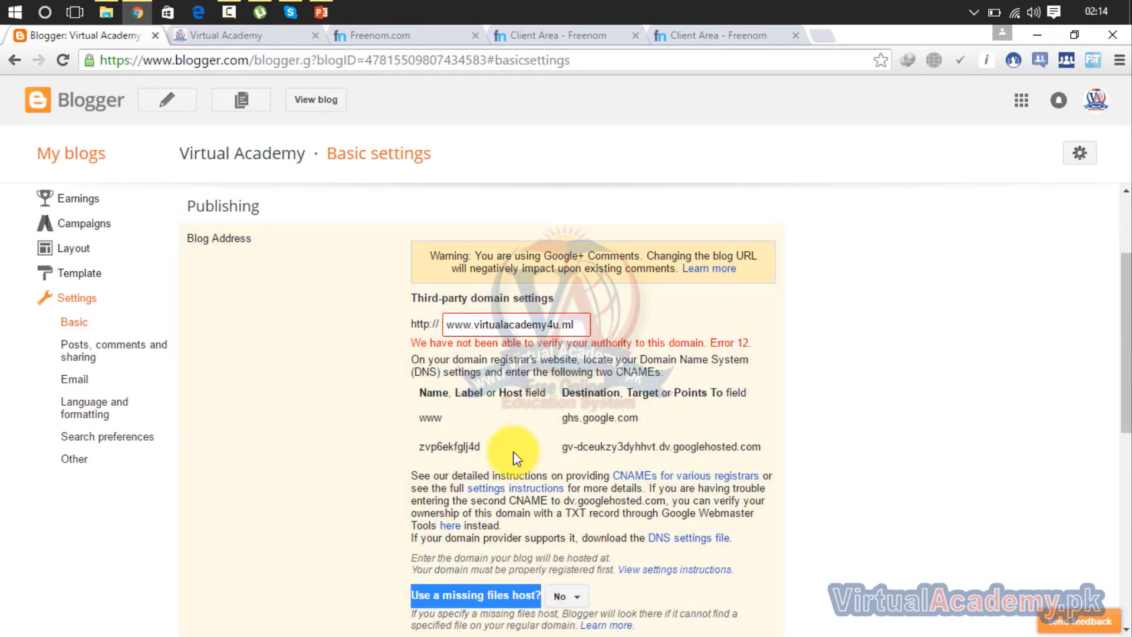
left_click_drag(412, 346, 757, 346)
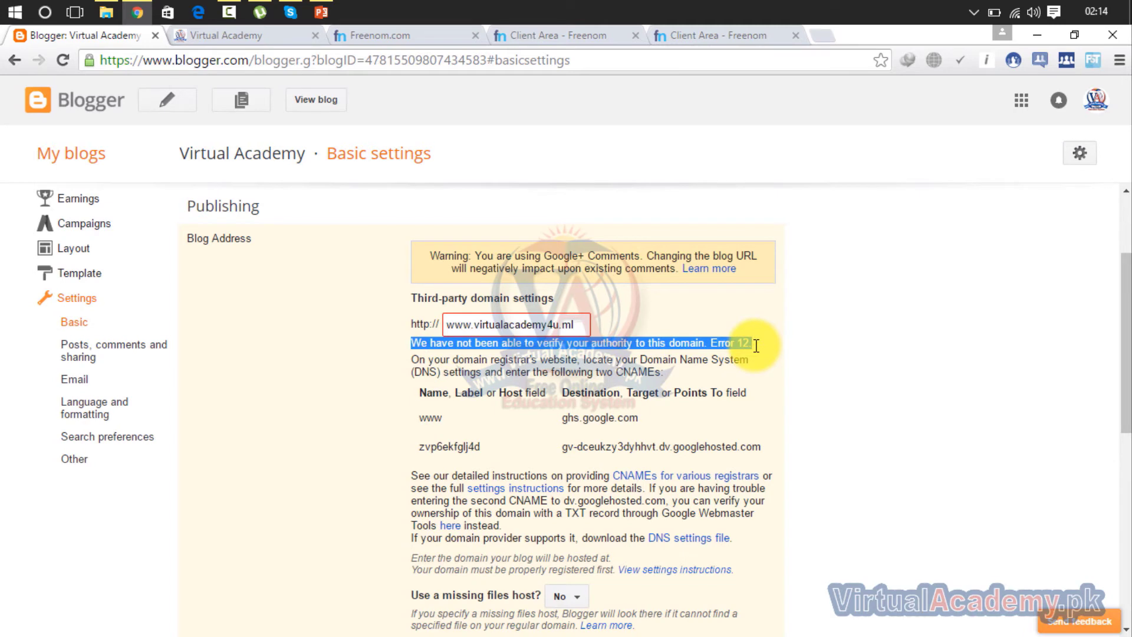
left_click(876, 374)
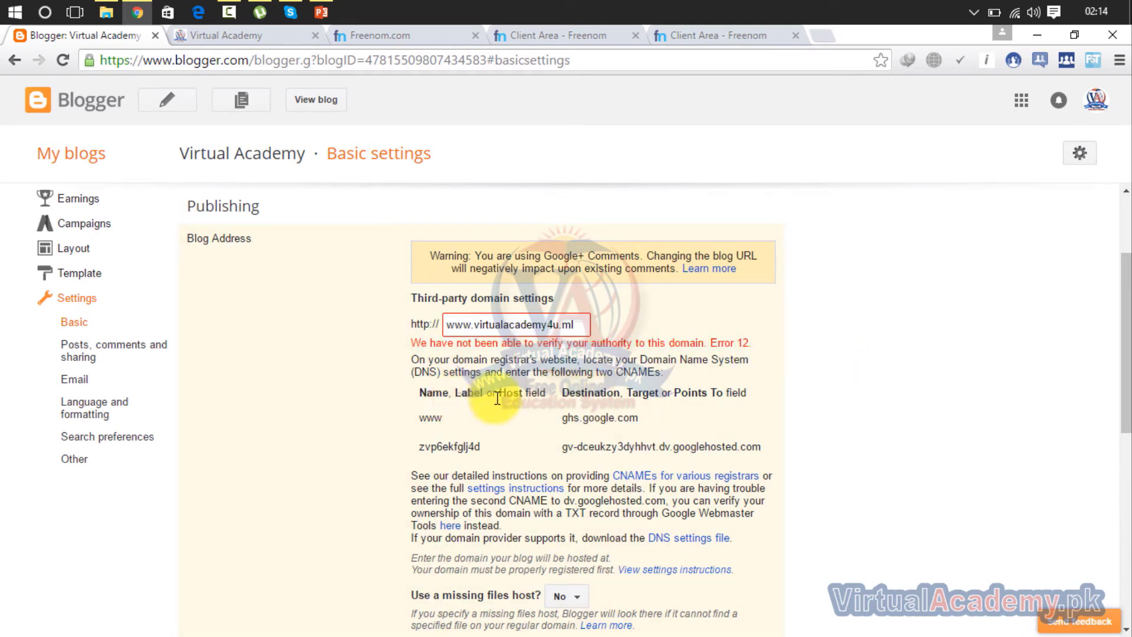
- Add a fifth record in Freenom's DNS management with type CNAME and the name www copied from Blogger
left_click_drag(444, 418, 415, 417)
left_click(453, 419)
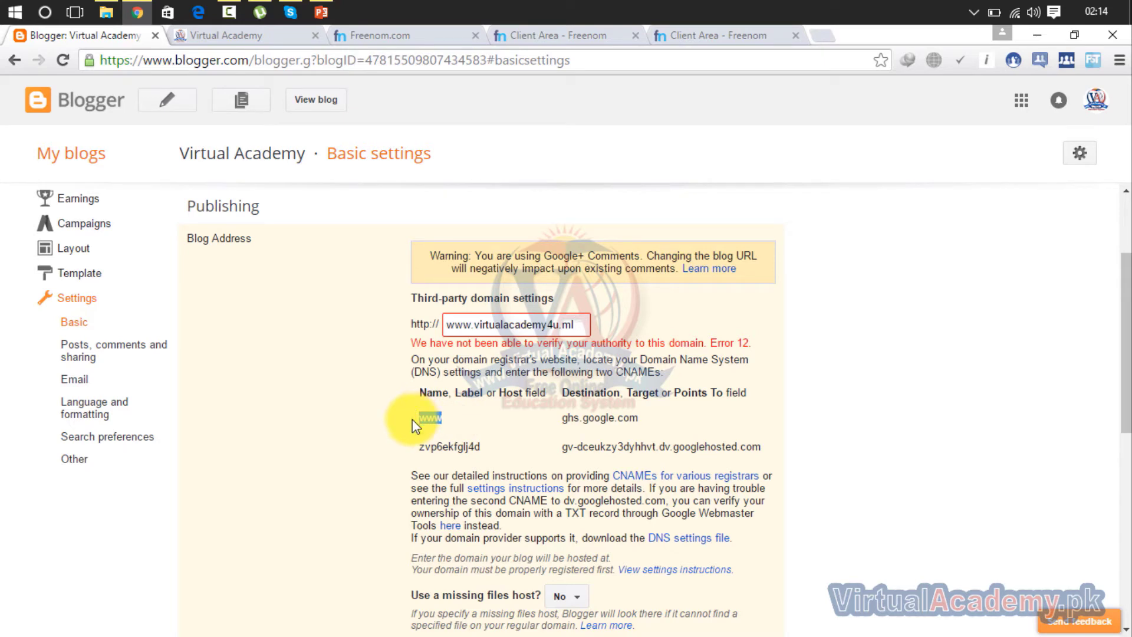
left_click(723, 29)
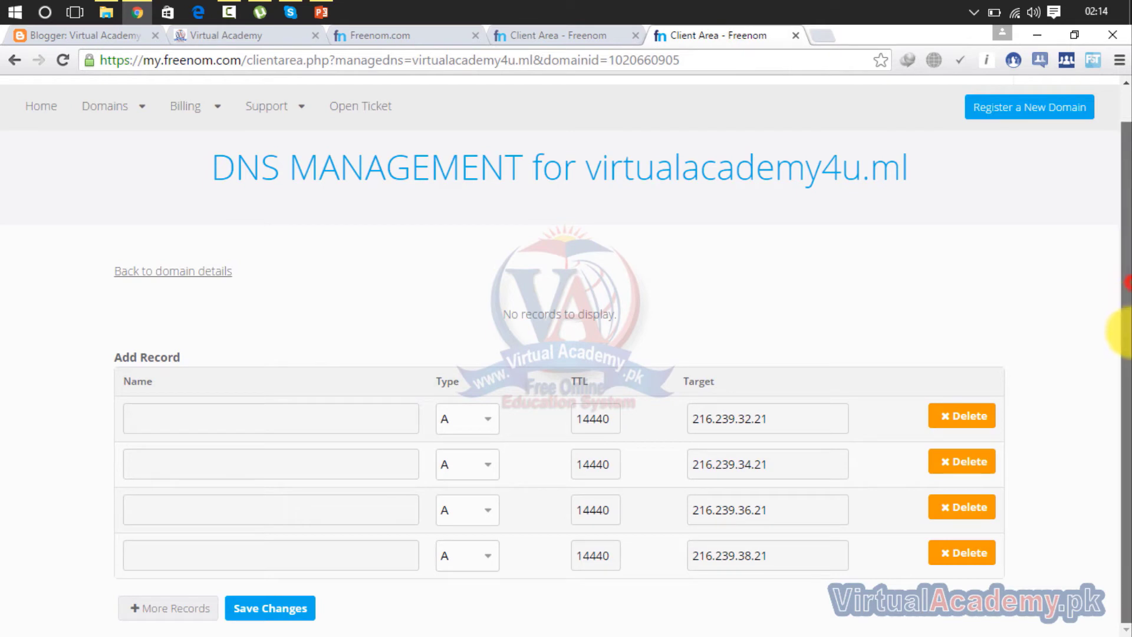
left_click(196, 615)
scroll(1111, 265, "down", 1)
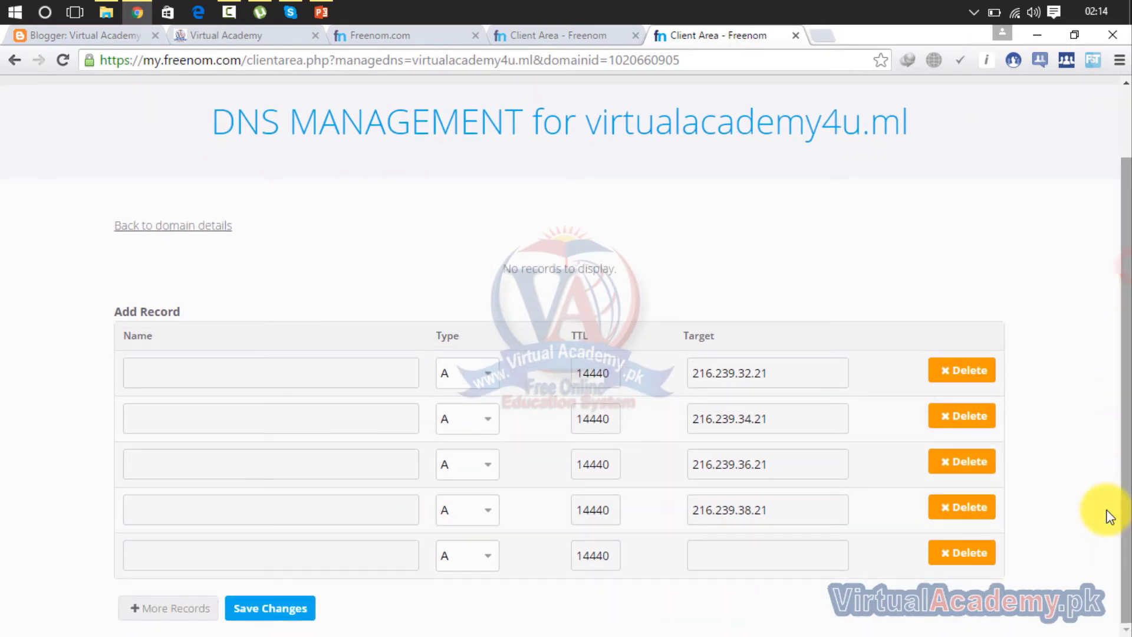
left_click(493, 557)
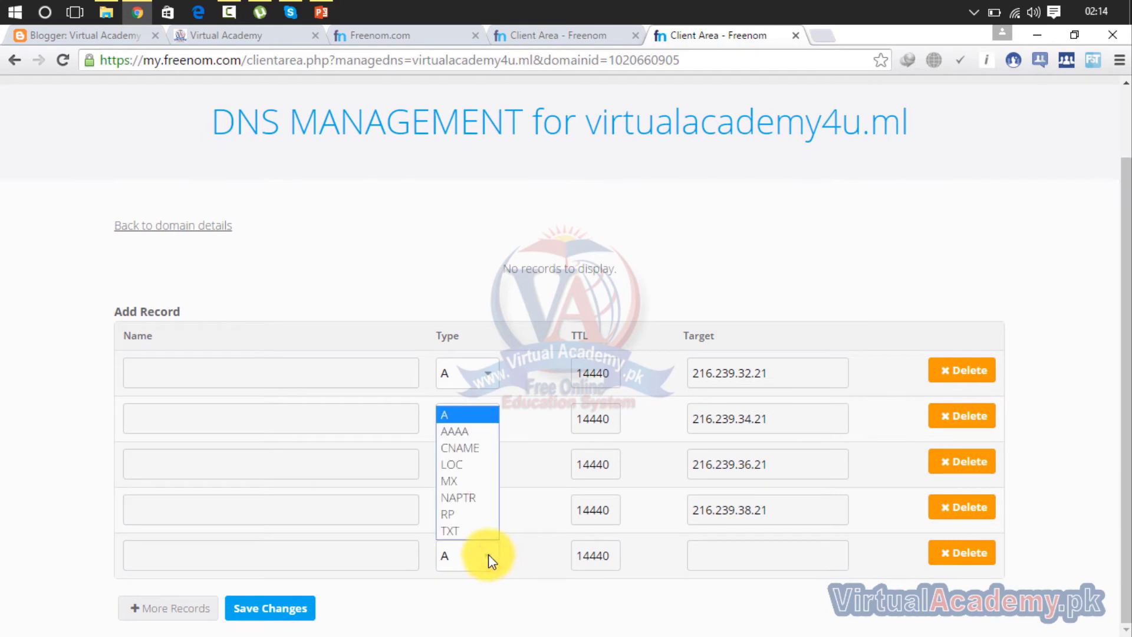
left_click(474, 448)
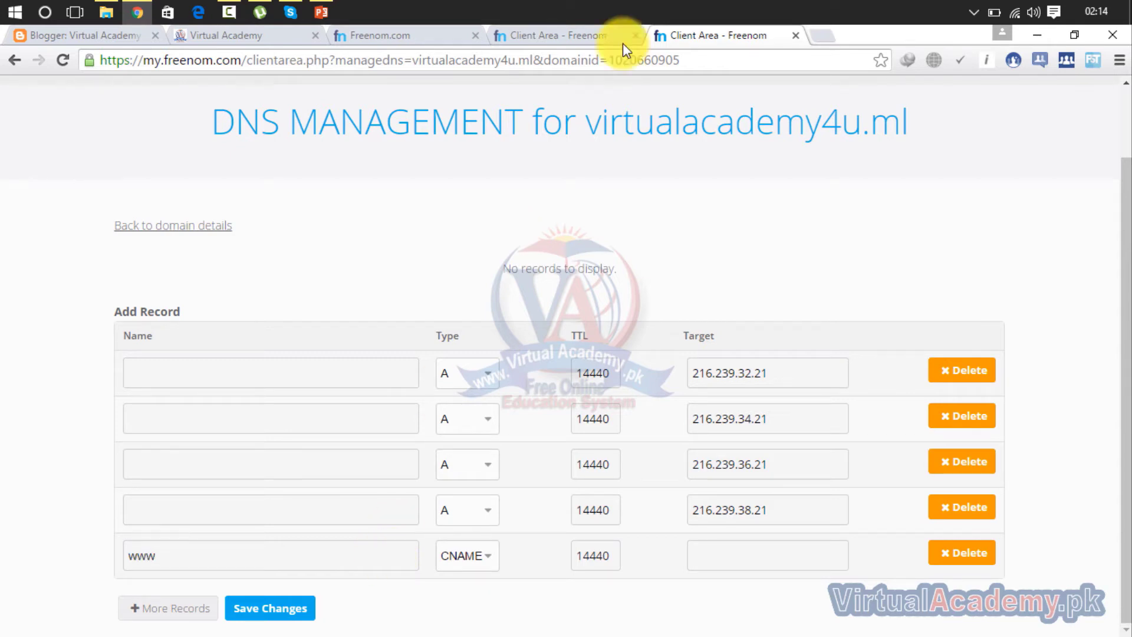
- Copy ghs.google.com from Blogger's domain settings into the target of the www CNAME record in Freenom
left_click(122, 37)
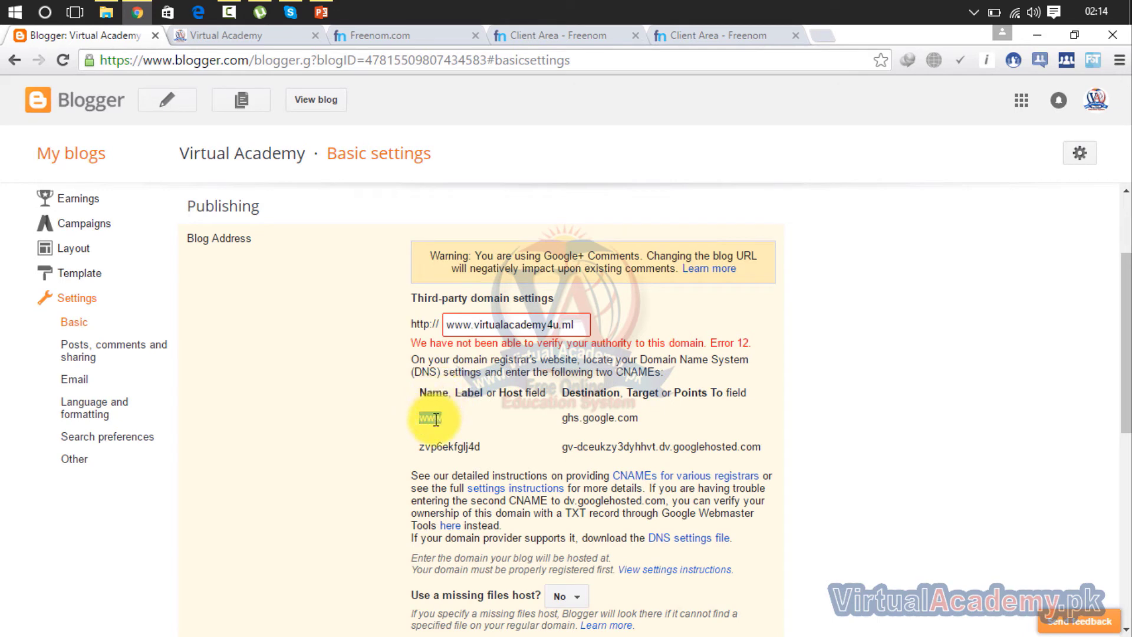
left_click_drag(671, 373, 616, 372)
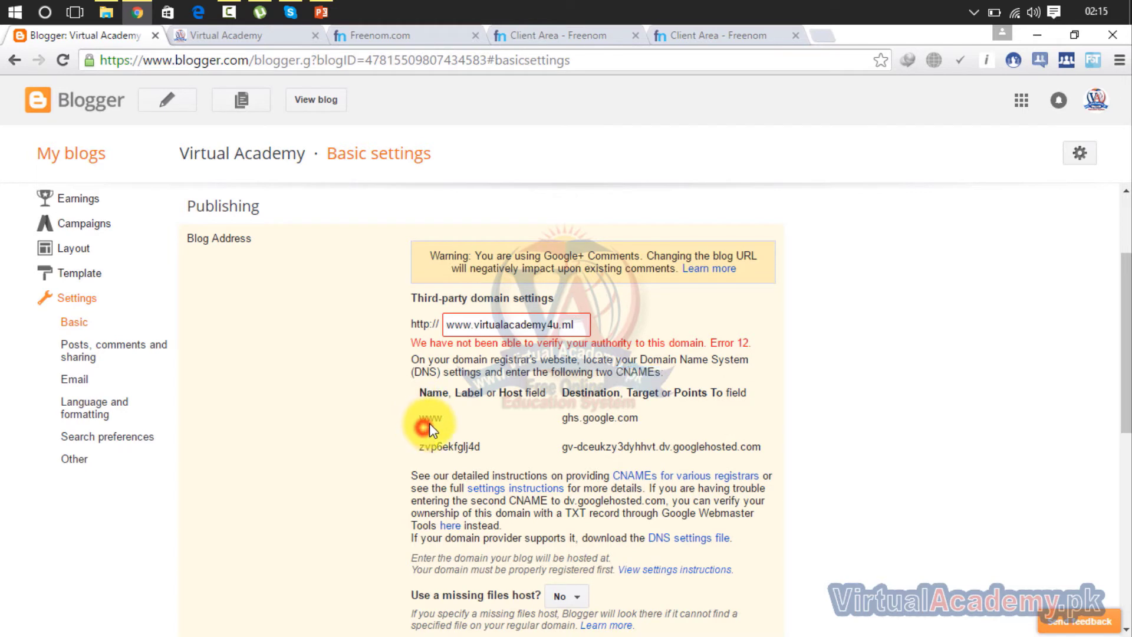
left_click_drag(642, 419, 563, 420)
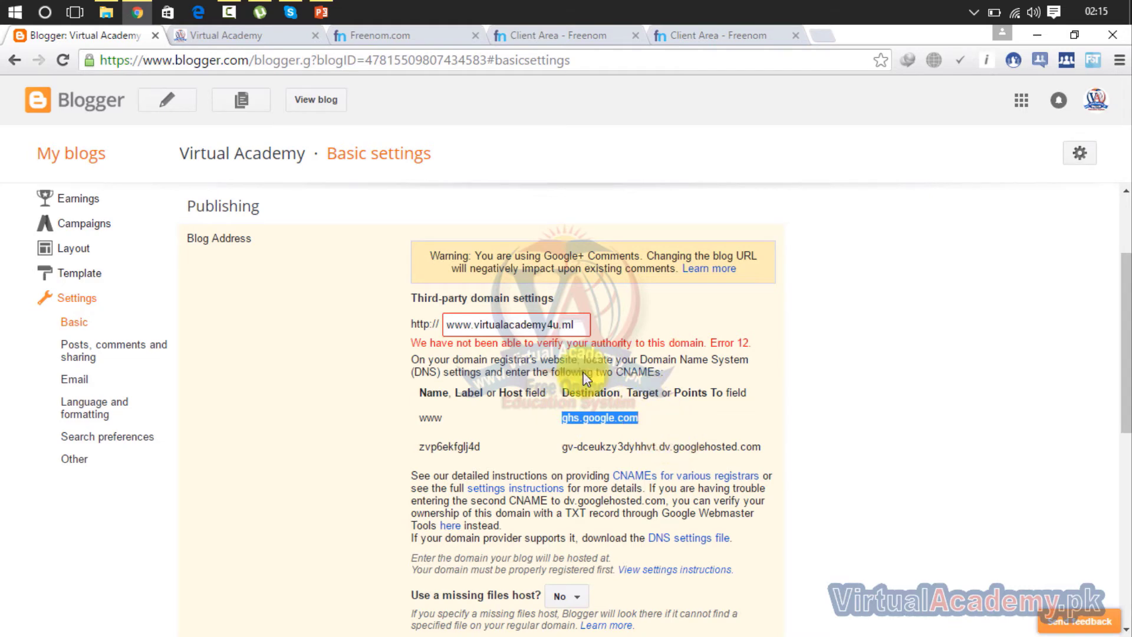
left_click(723, 29)
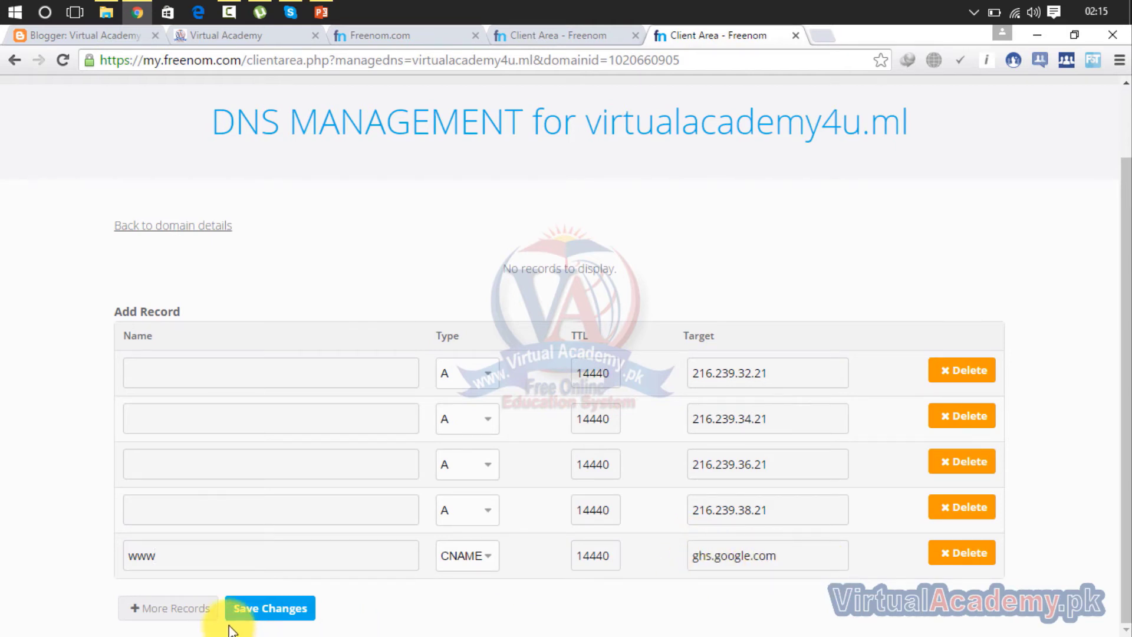
- Add a sixth DNS record in Freenom and paste the verification name of Blogger's second CNAME as its name
left_click(205, 616)
left_click(206, 602)
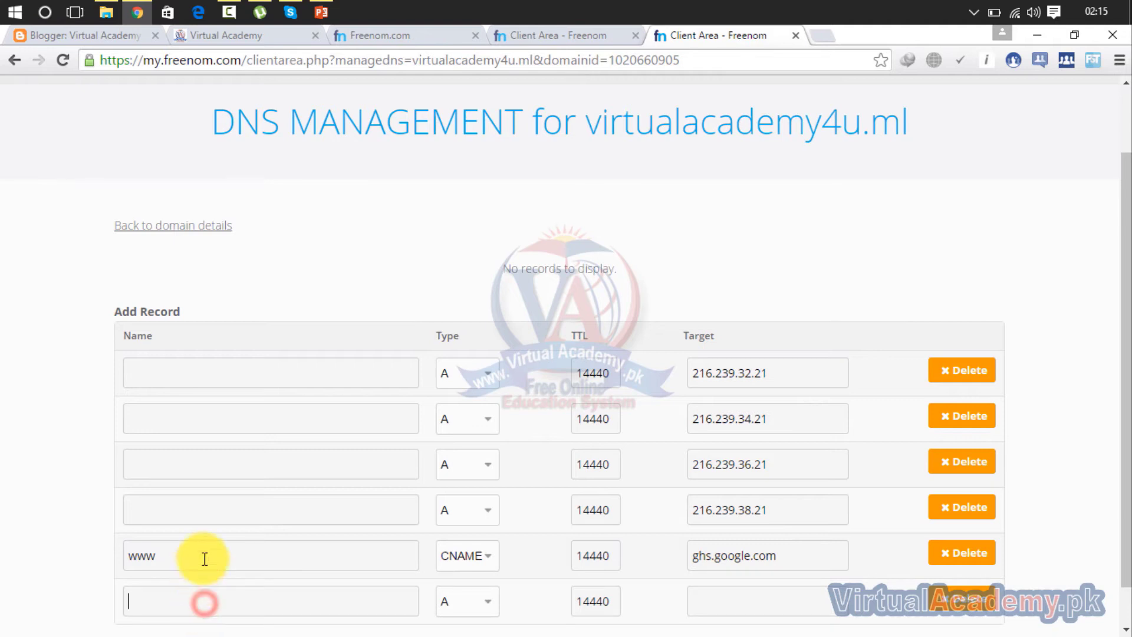
left_click(126, 38)
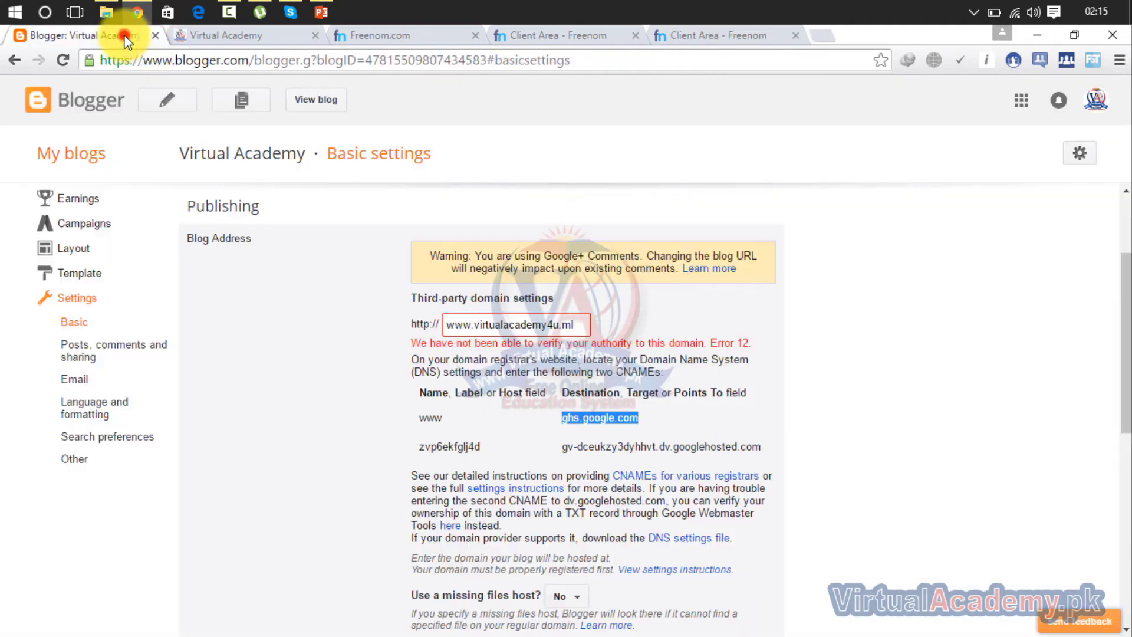
left_click_drag(490, 448, 412, 448)
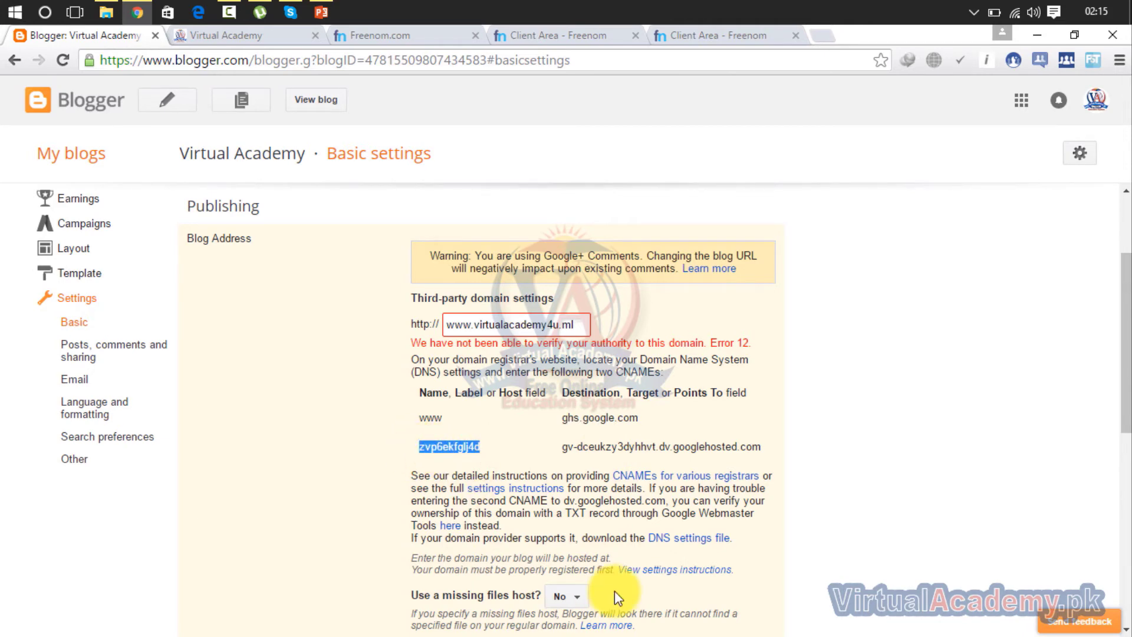
left_click(749, 40)
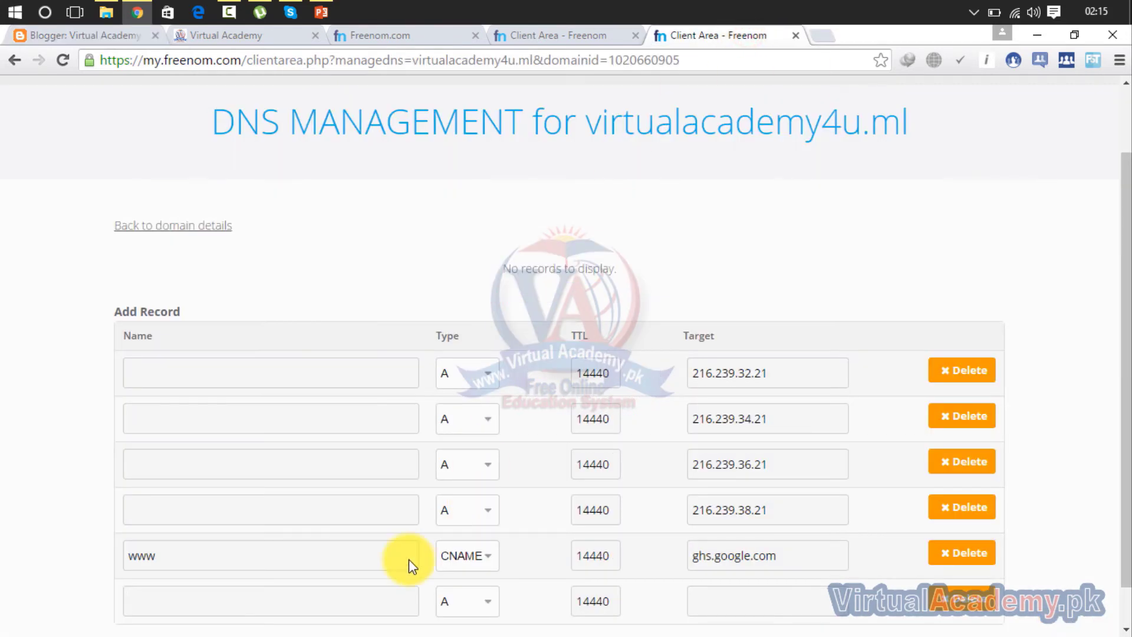
left_click(308, 600)
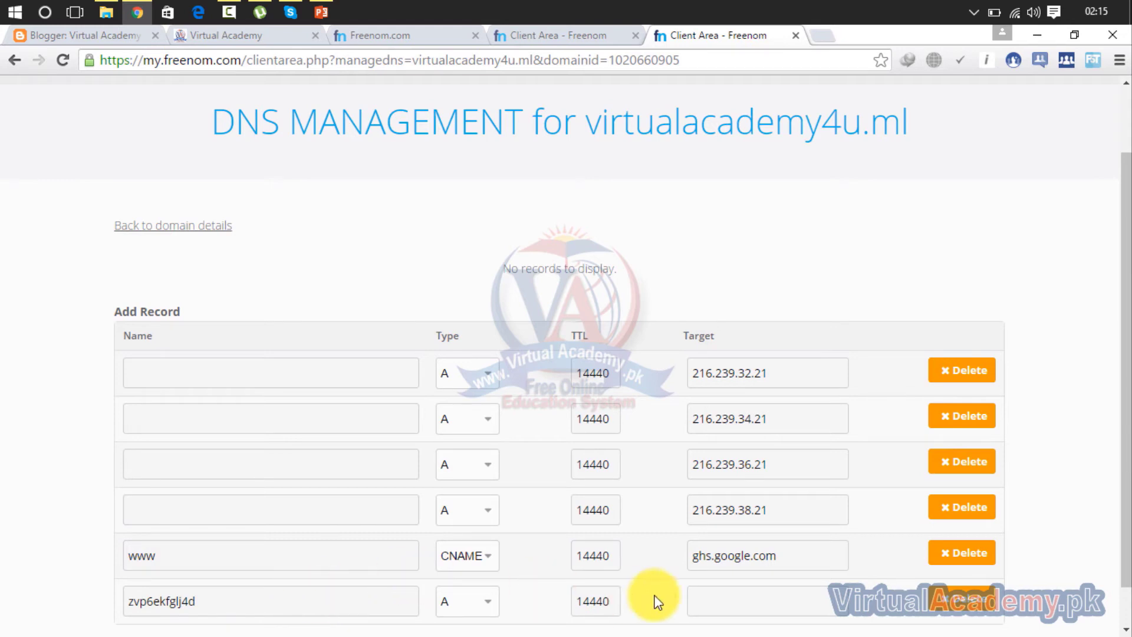
- Copy the second CNAME's verification destination from Blogger into the sixth record's target in Freenom and save all DNS records
left_click(98, 37)
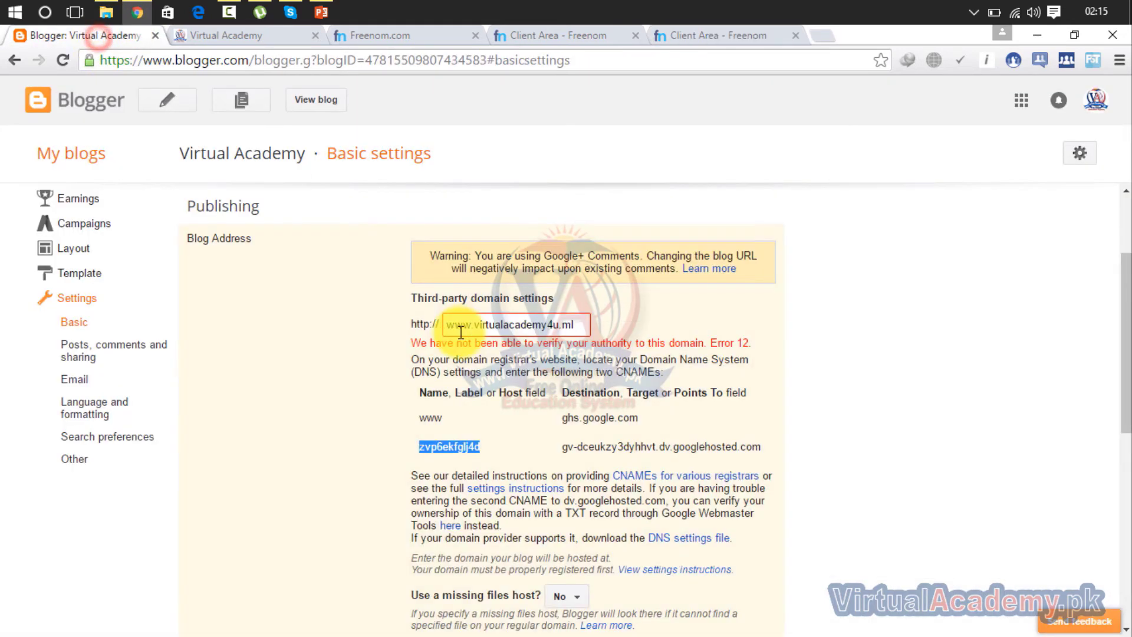
left_click_drag(765, 447, 557, 452)
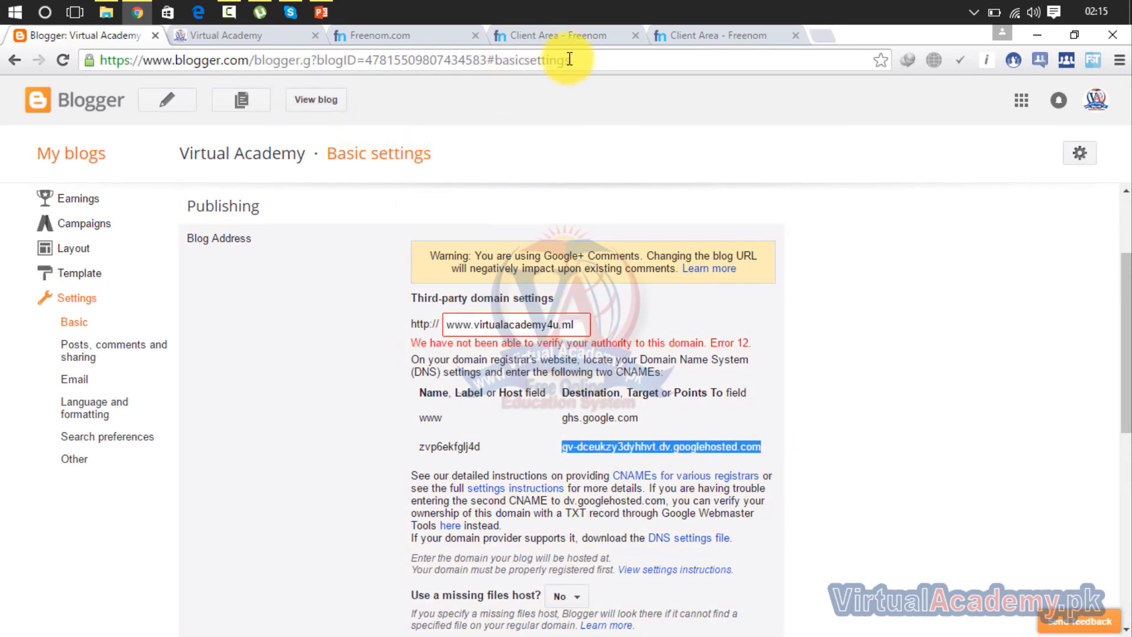
left_click(683, 35)
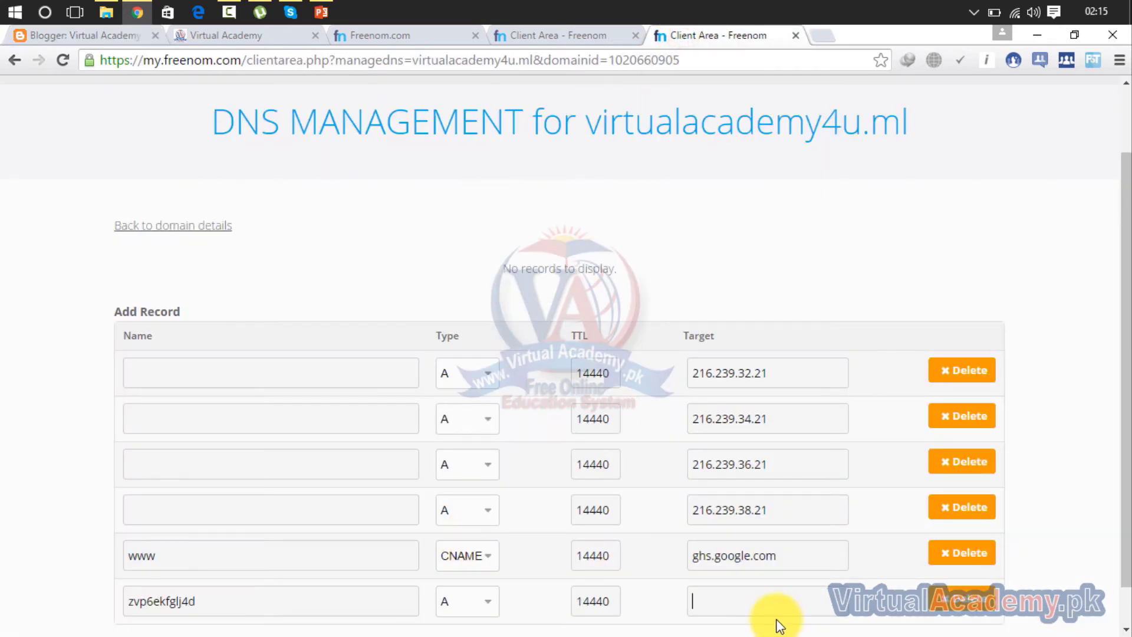
key("ctrl+v")
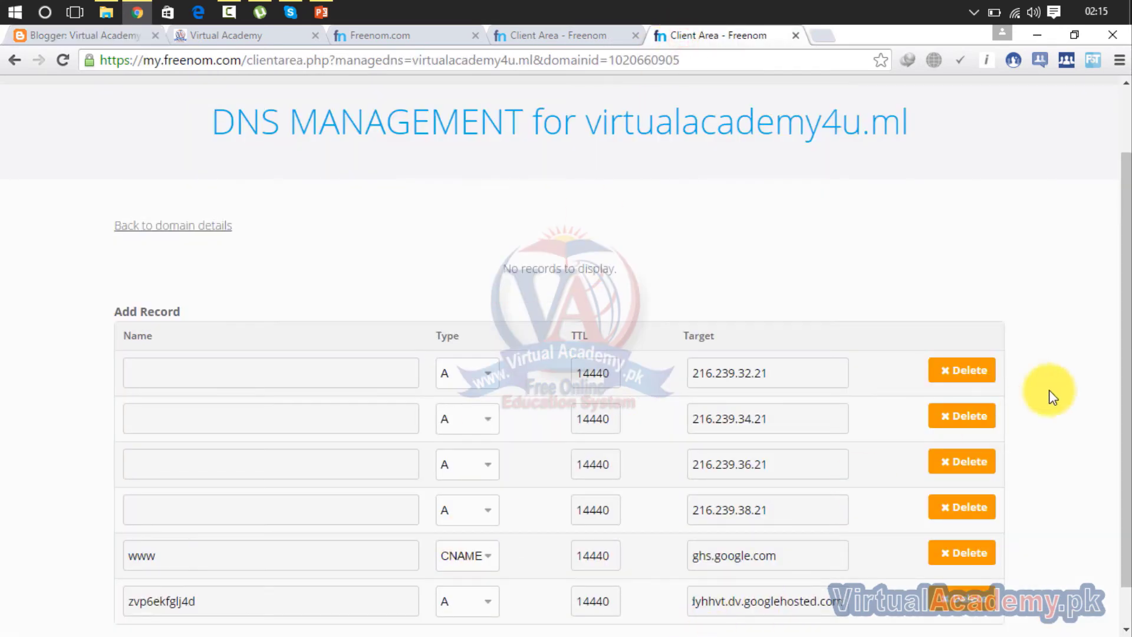
scroll(1123, 548, "down", 1)
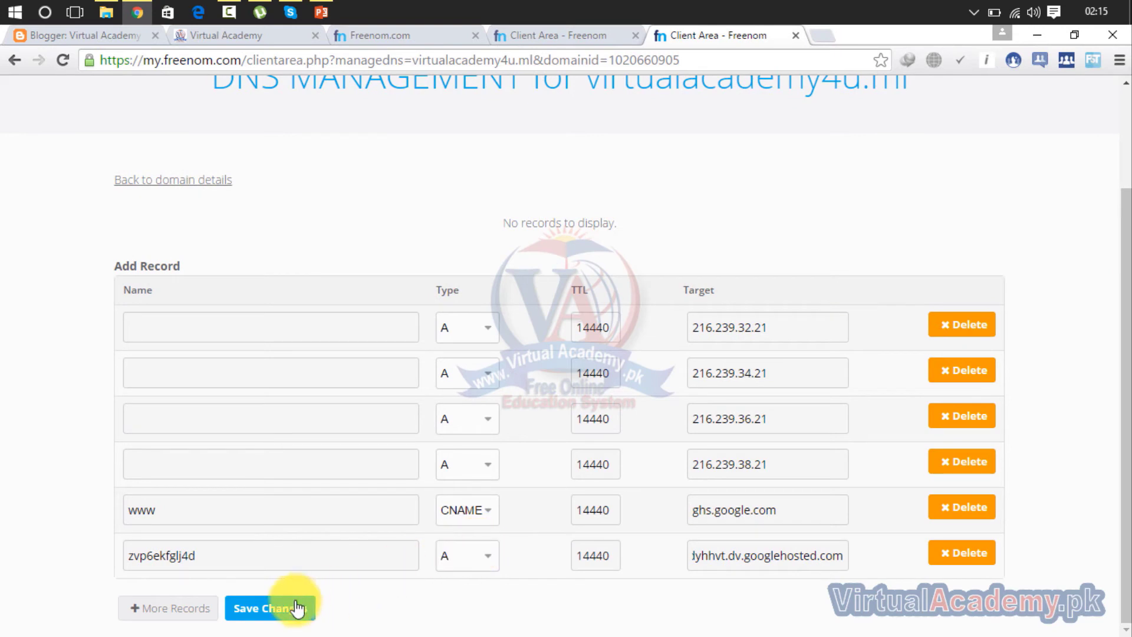
left_click(267, 609)
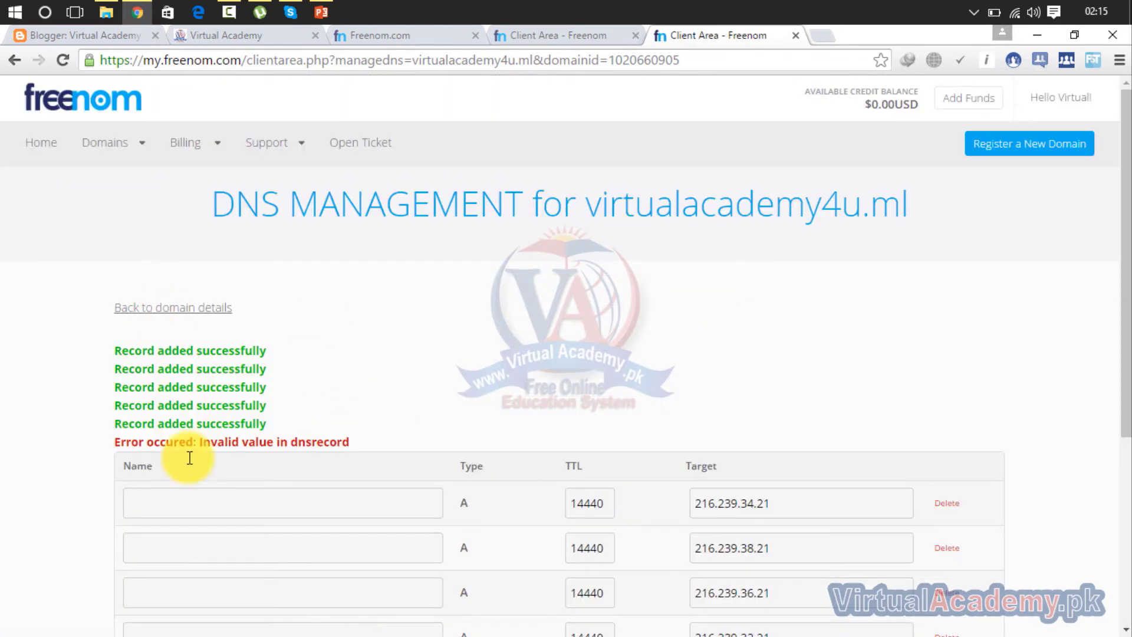
- Set the type of the new record below the saved DNS records to CNAME
scroll(702, 606, "down", 5)
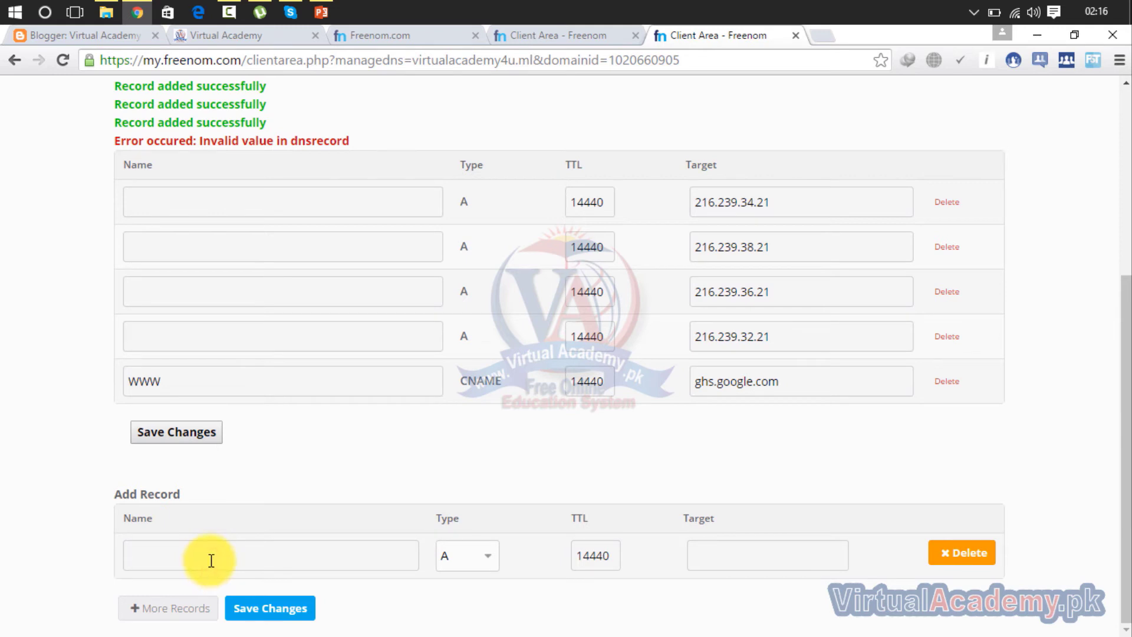
left_click(488, 555)
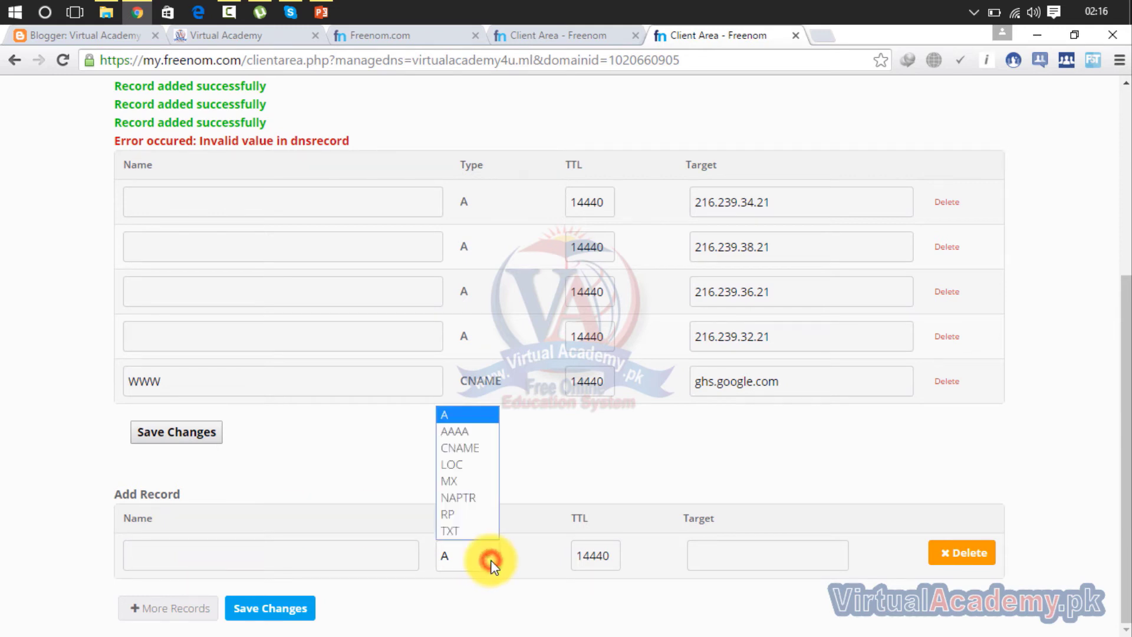
left_click(469, 447)
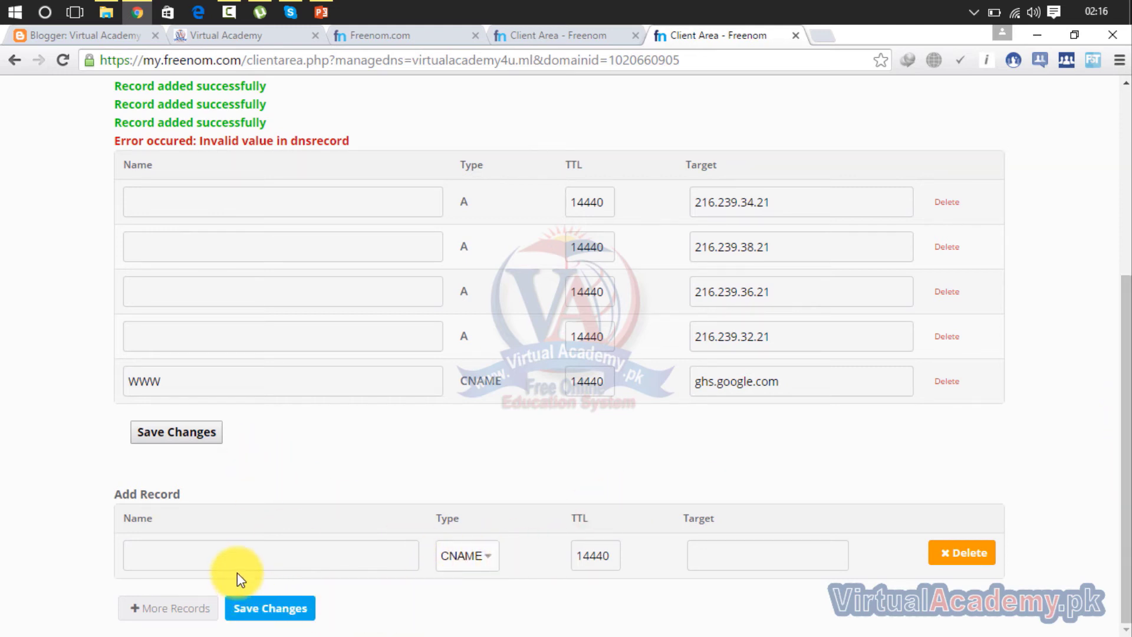
- Copy the second CNAME's verification name from Blogger's domain settings into the name of the new CNAME record in Freenom
left_click(232, 555)
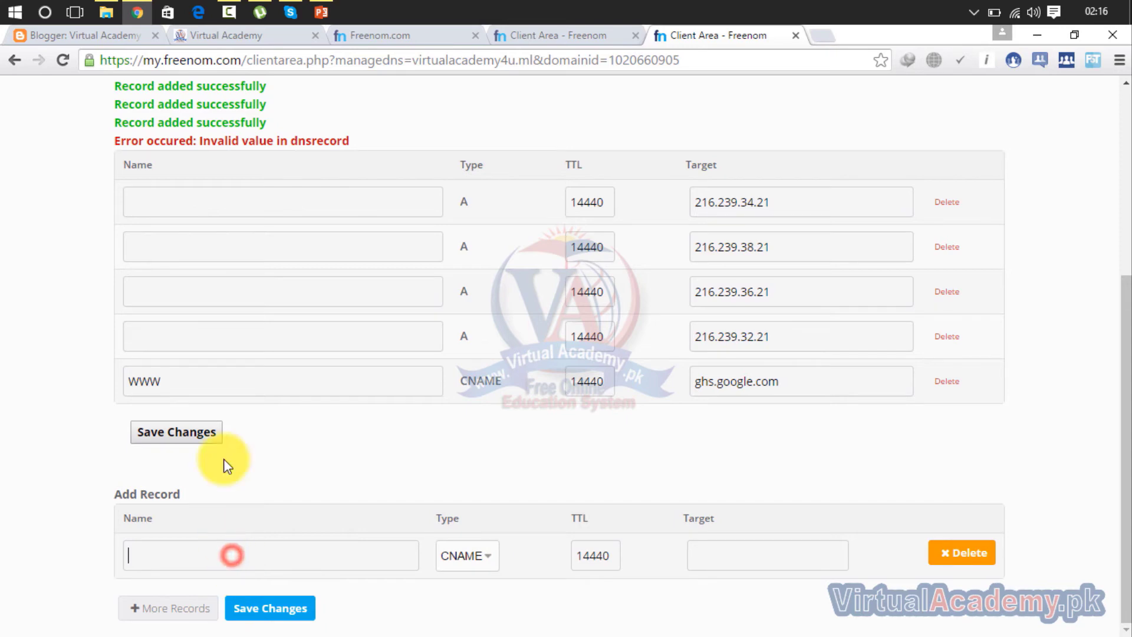
left_click(196, 36)
left_click(100, 54)
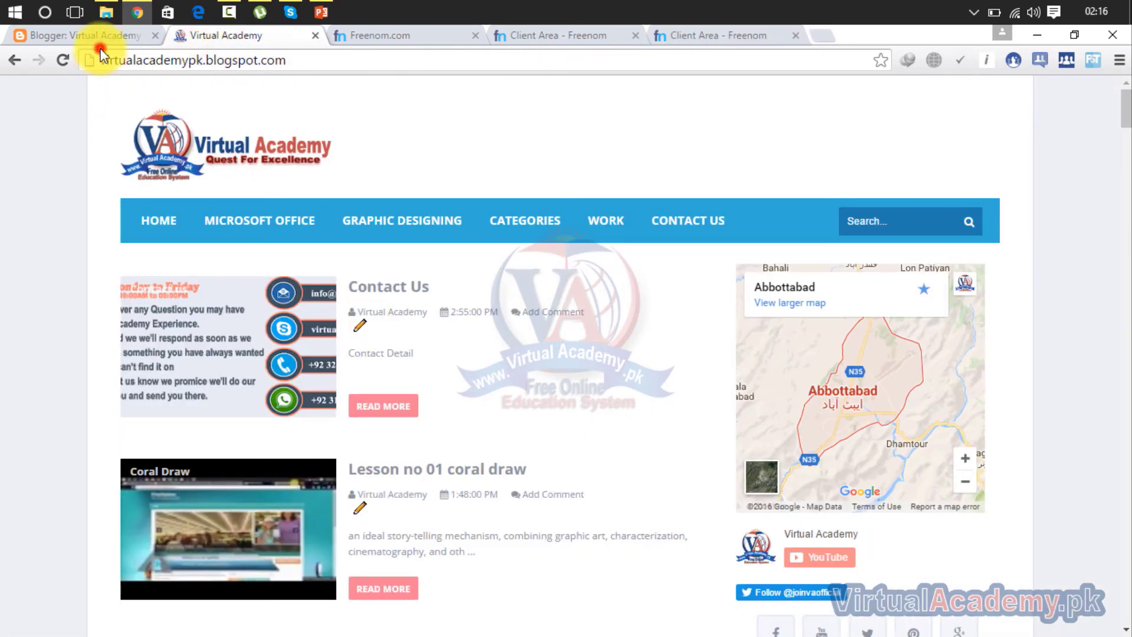
left_click(100, 40)
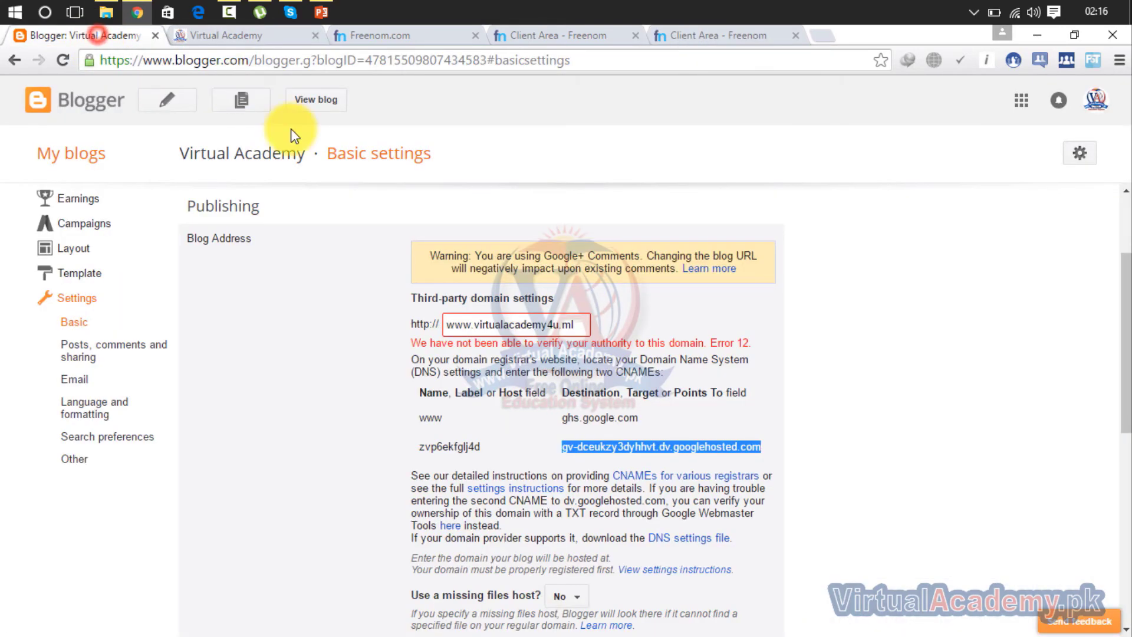
left_click(484, 464)
left_click_drag(482, 446, 418, 447)
key("ctrl+c")
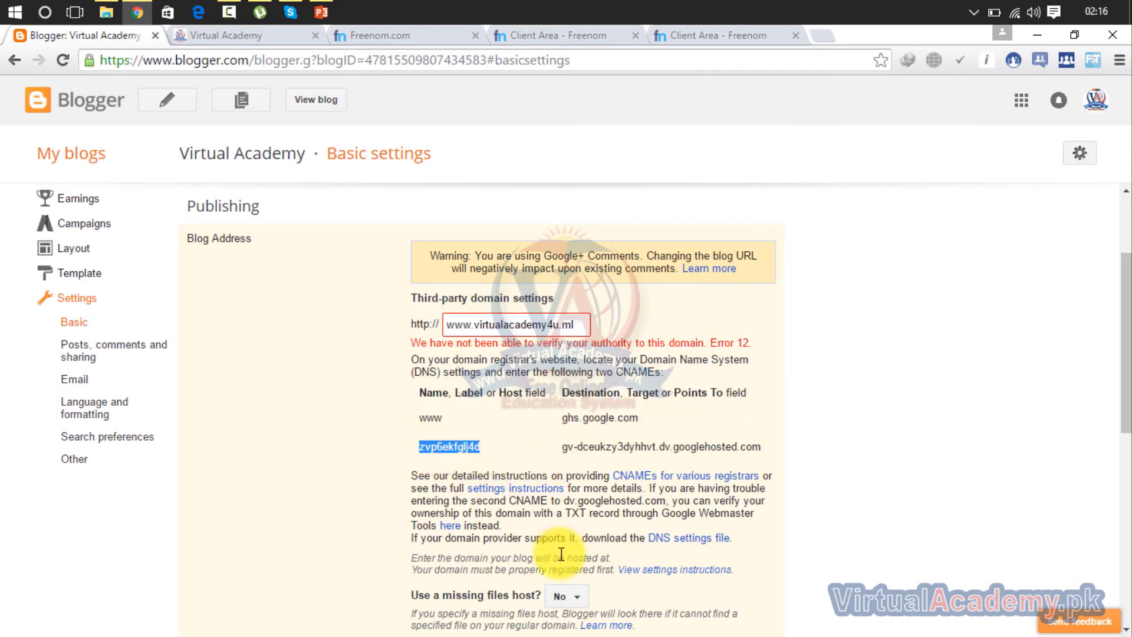
left_click(688, 32)
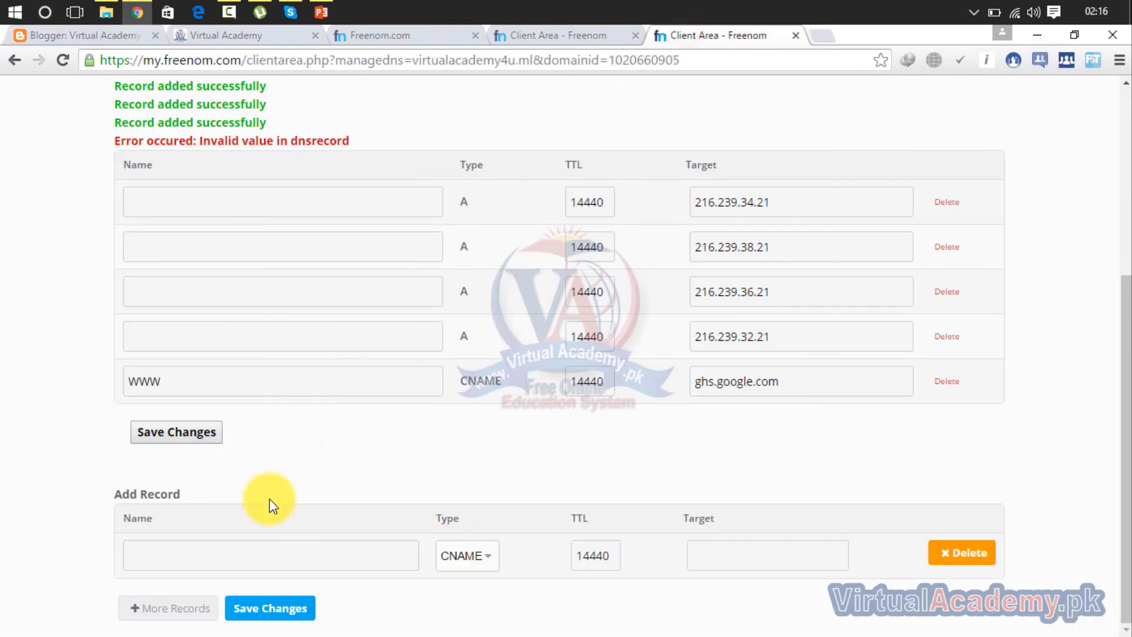
left_click(236, 550)
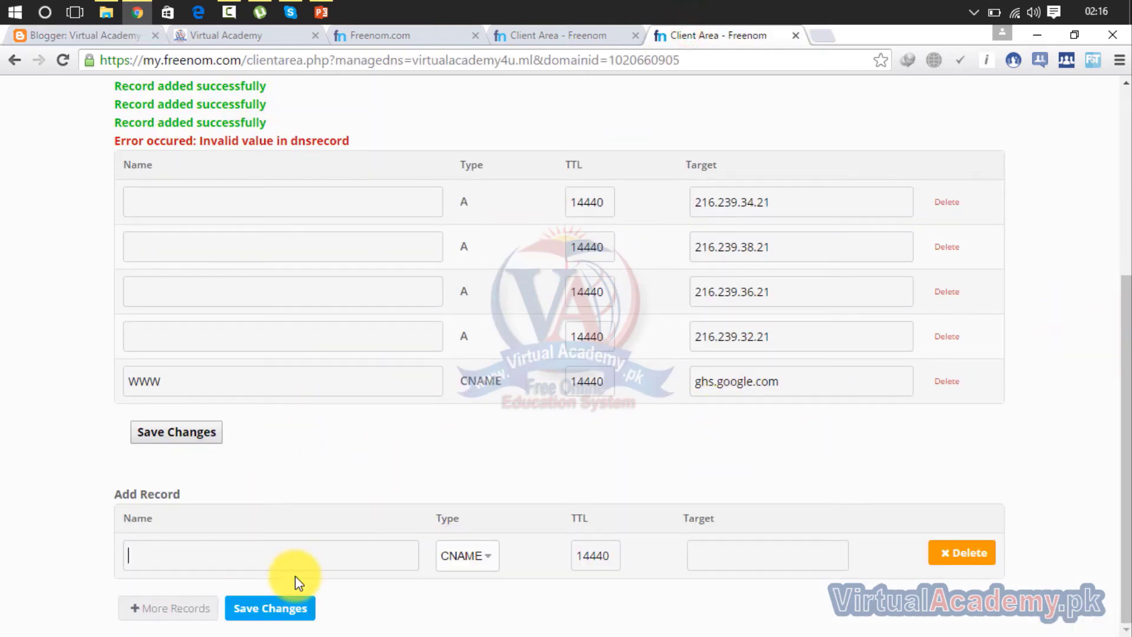
key("ctrl+v")
- Copy the second CNAME's verification destination from Blogger into the new record's target in Freenom, save it and review the DNS records
left_click(737, 553)
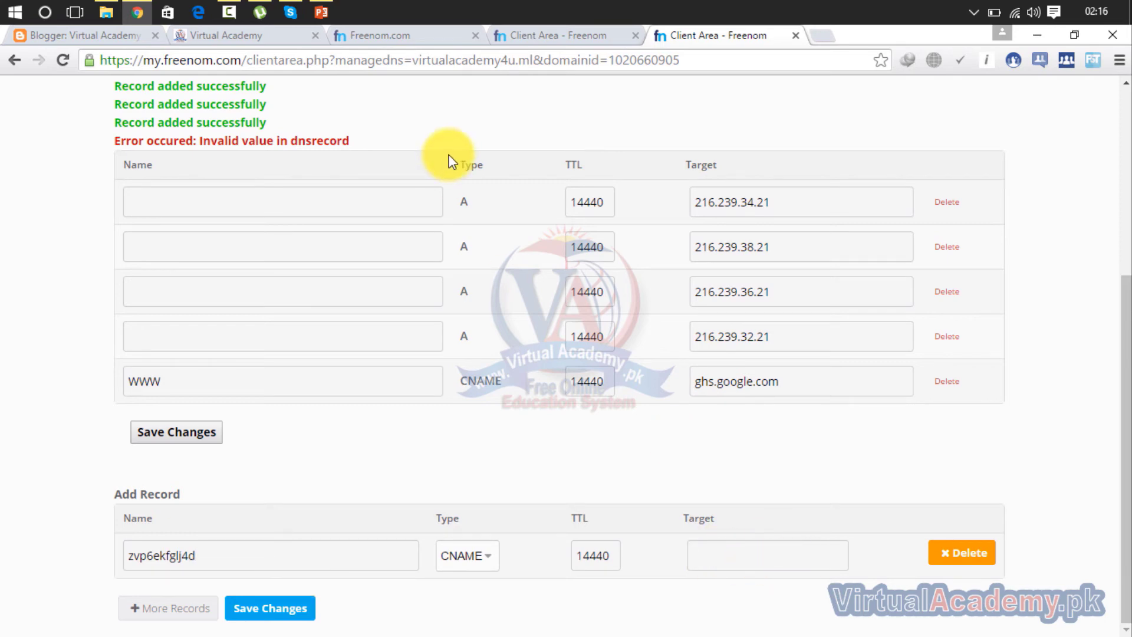
left_click(133, 34)
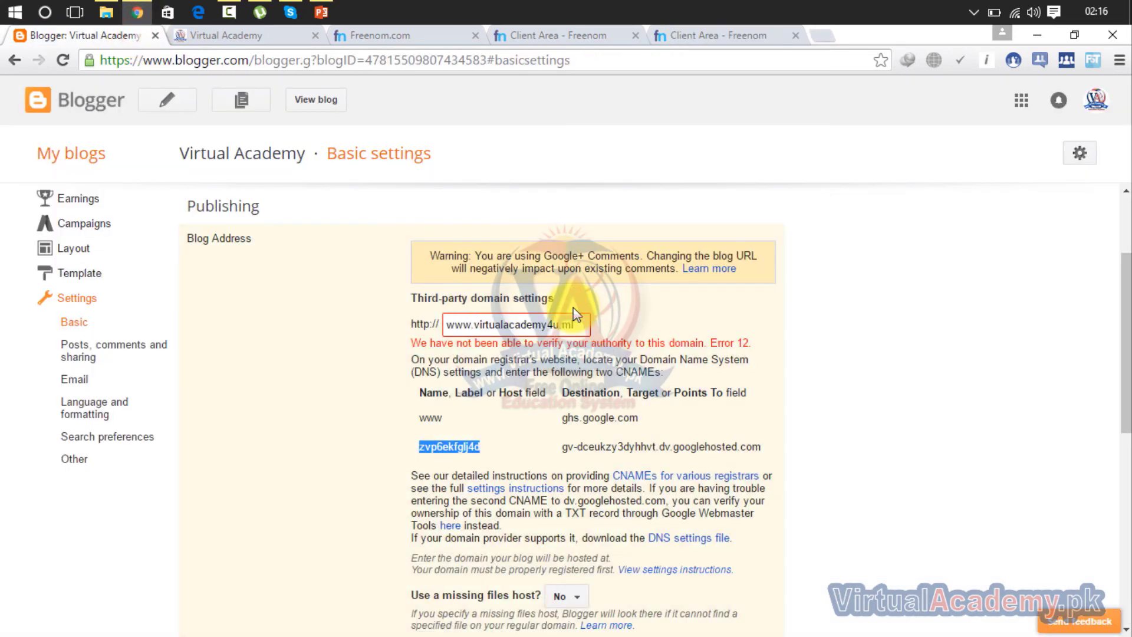
left_click_drag(760, 449, 561, 448)
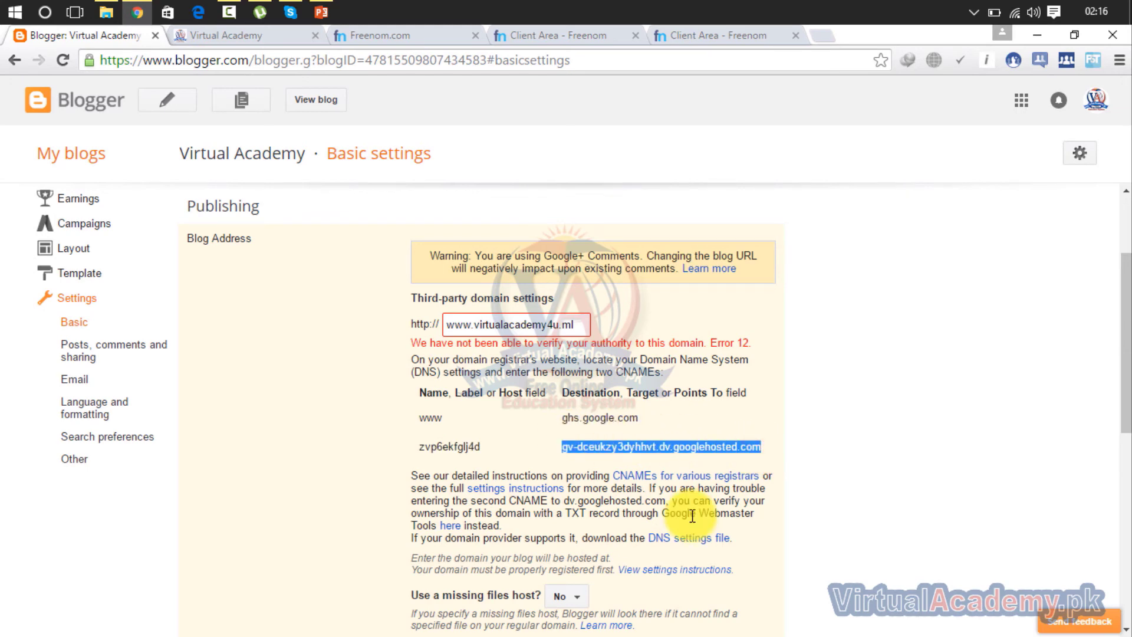
left_click(724, 36)
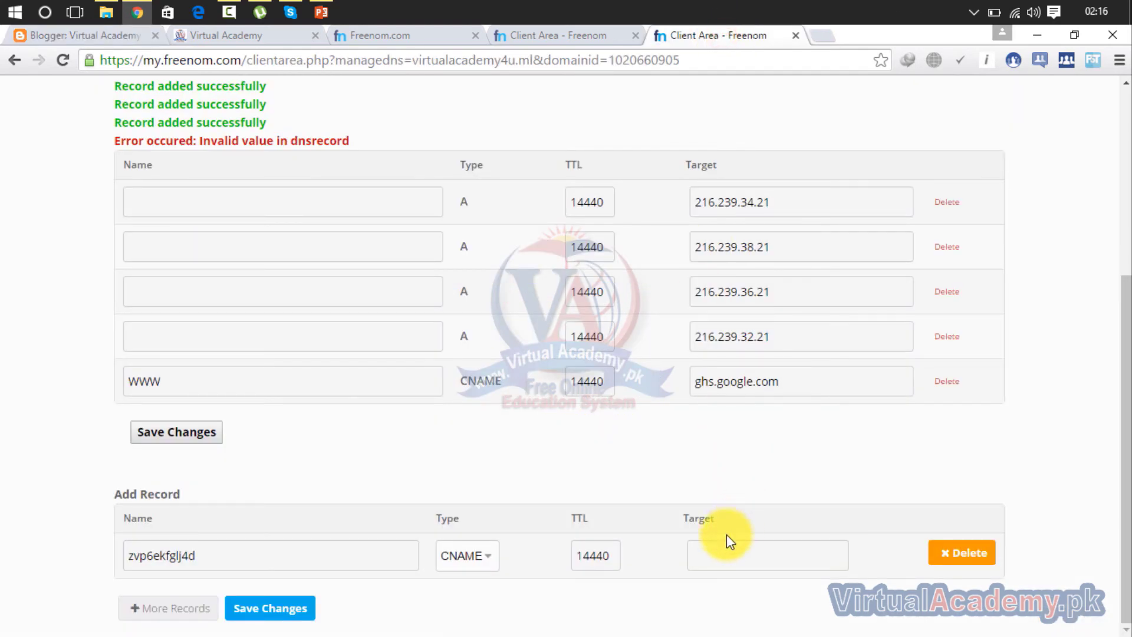
key("ctrl+v")
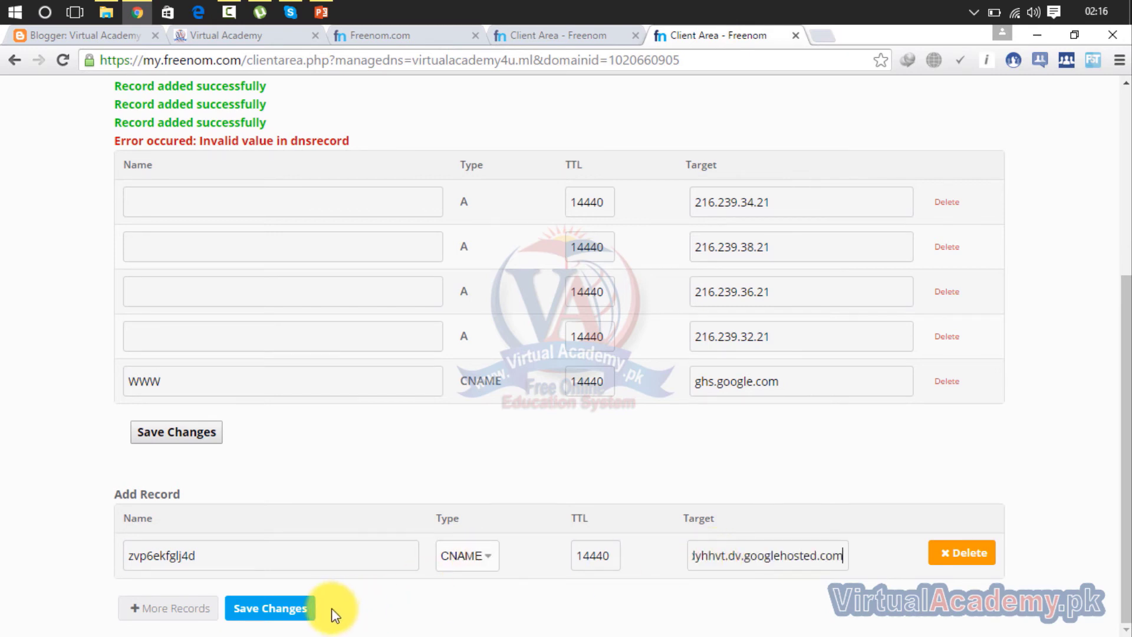
left_click(283, 607)
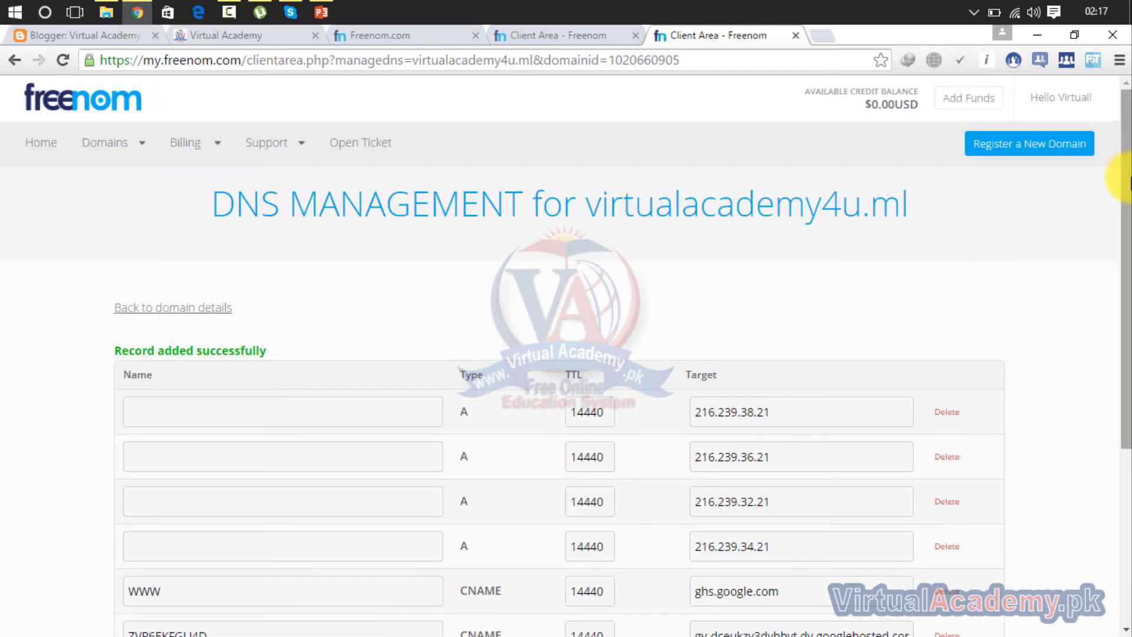
left_click(1126, 187)
left_click_drag(1127, 189, 1123, 355)
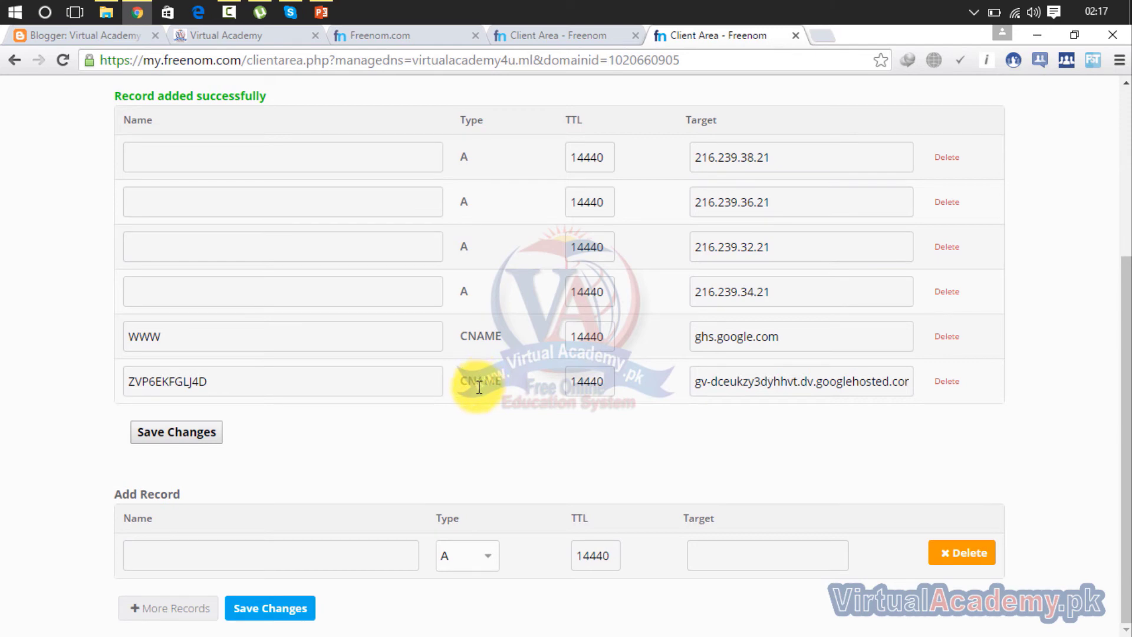
left_click(1125, 339)
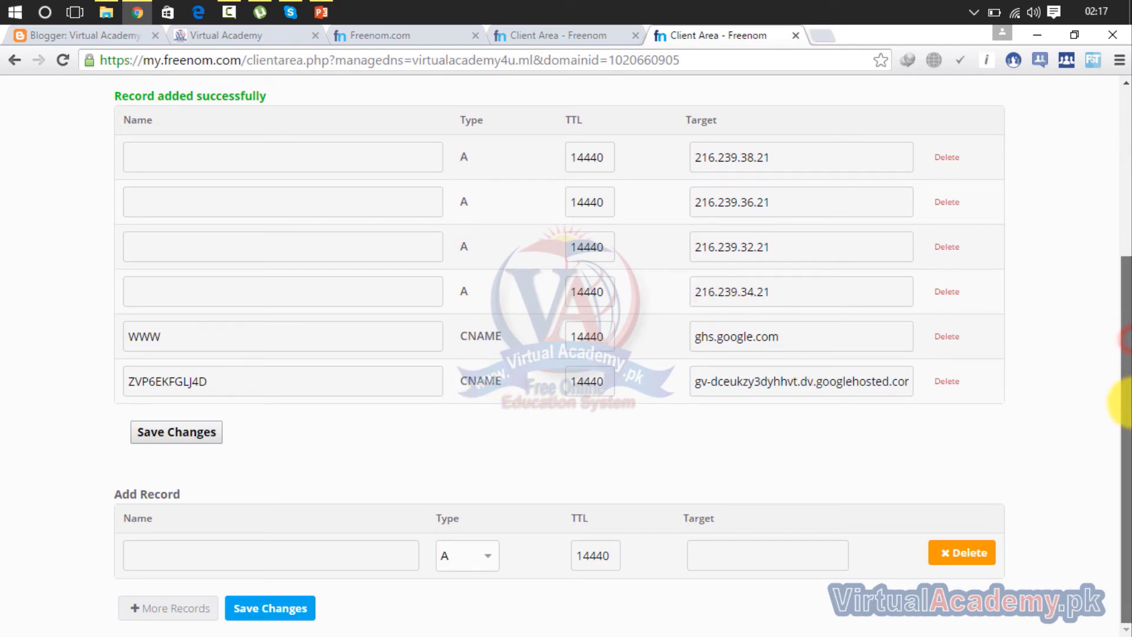
left_click_drag(1123, 400, 1104, 228)
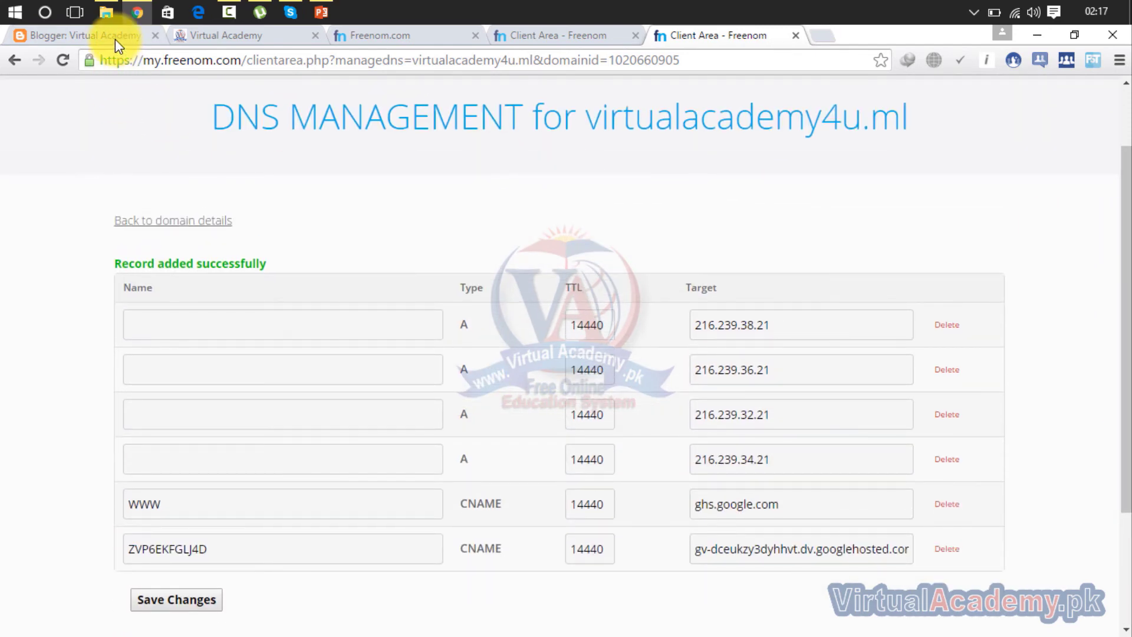
left_click(115, 39)
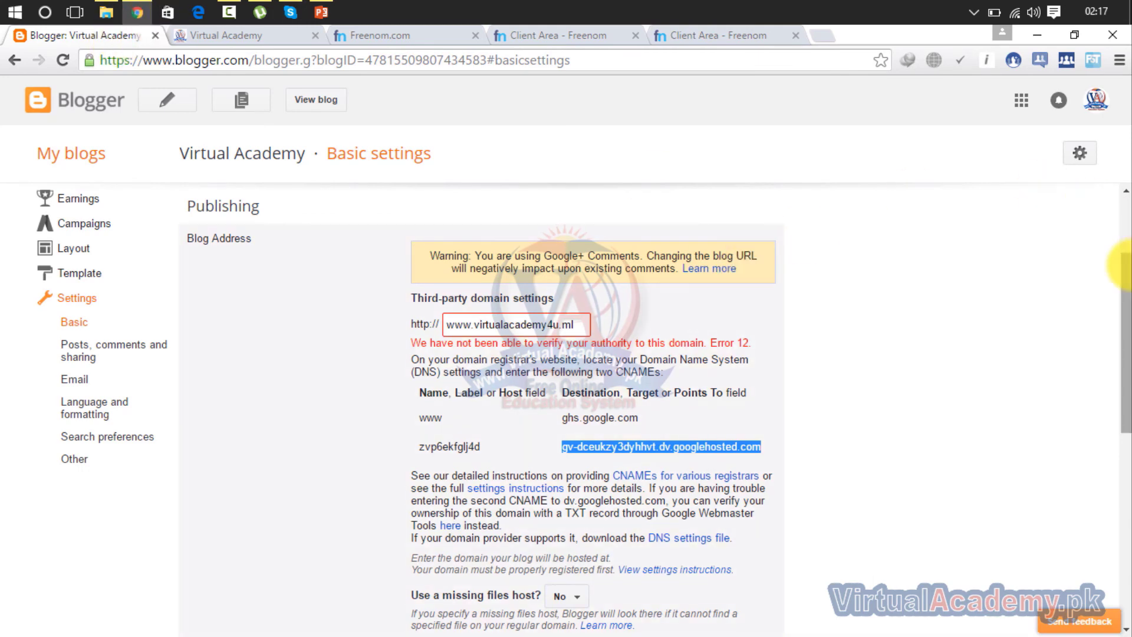
left_click_drag(1125, 266, 1125, 392)
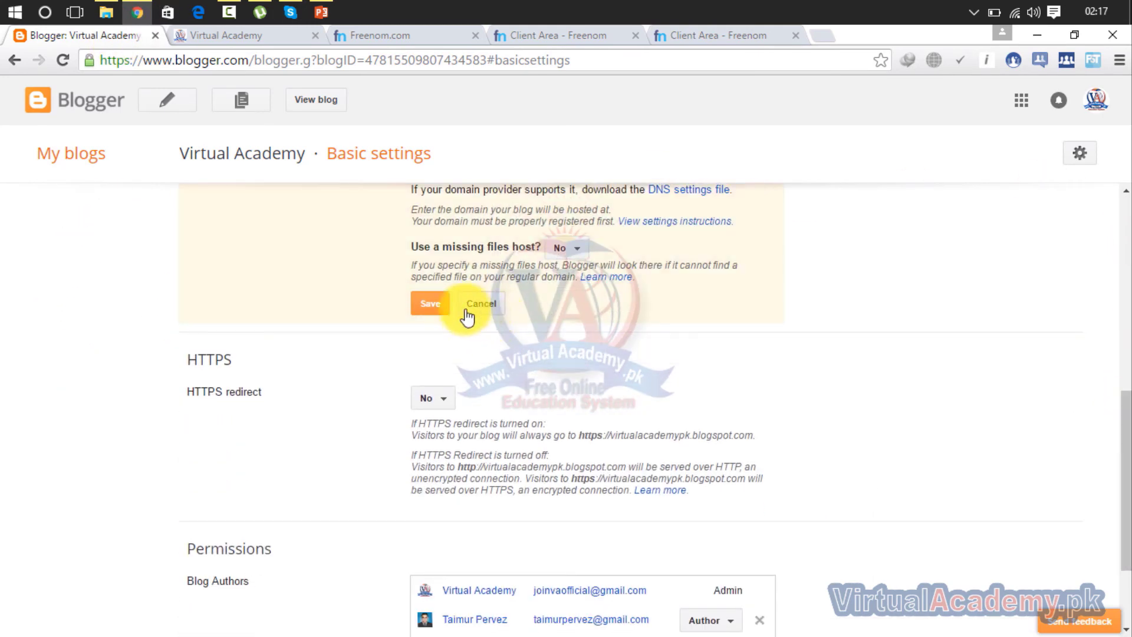
left_click(430, 303)
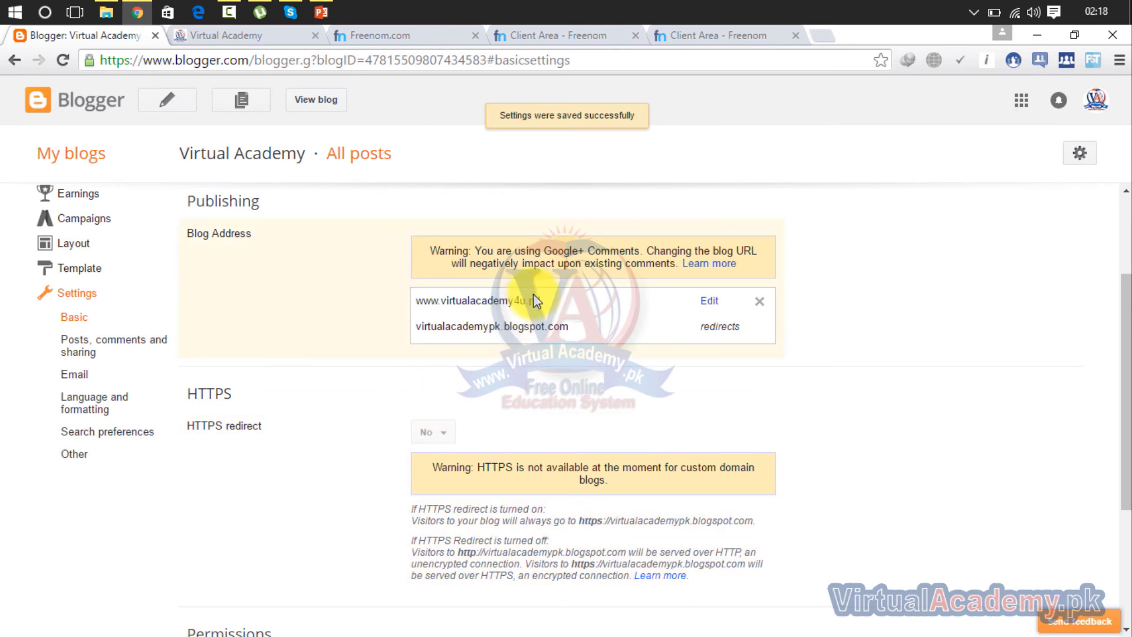
left_click(710, 305)
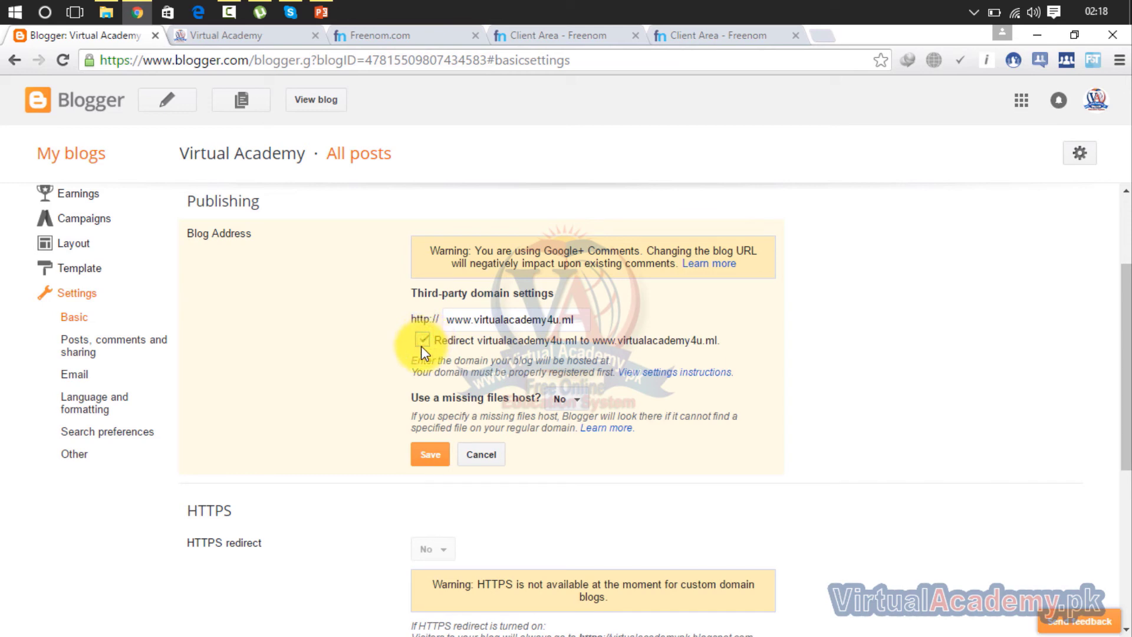
left_click(434, 454)
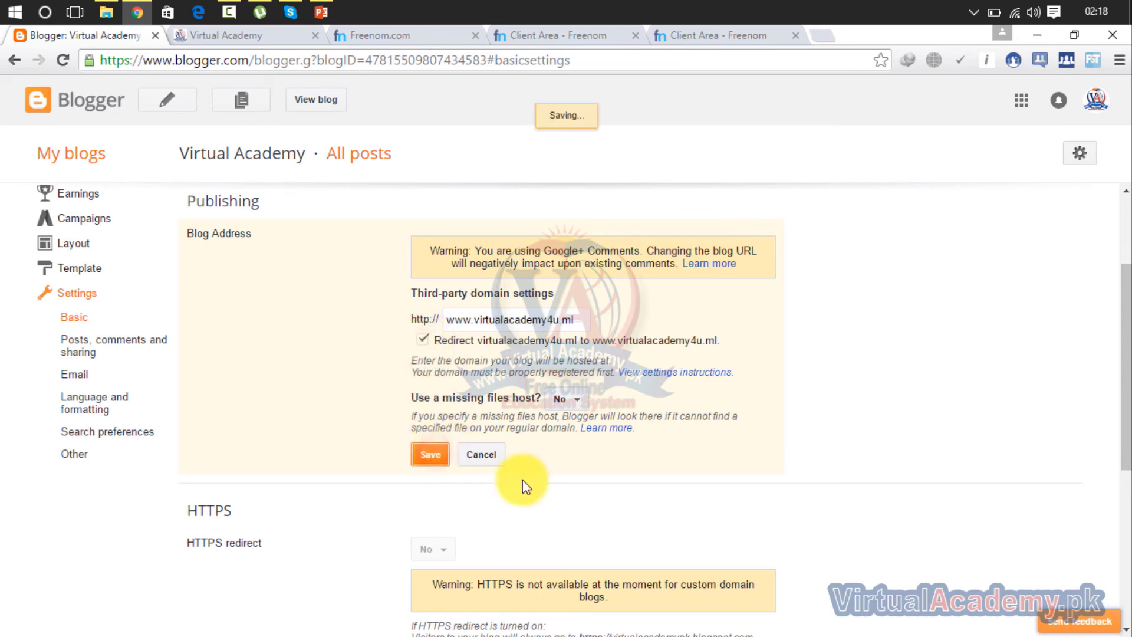
- Close the DNS management, My Domains and Freenom home pages
left_click(734, 30)
left_click(795, 35)
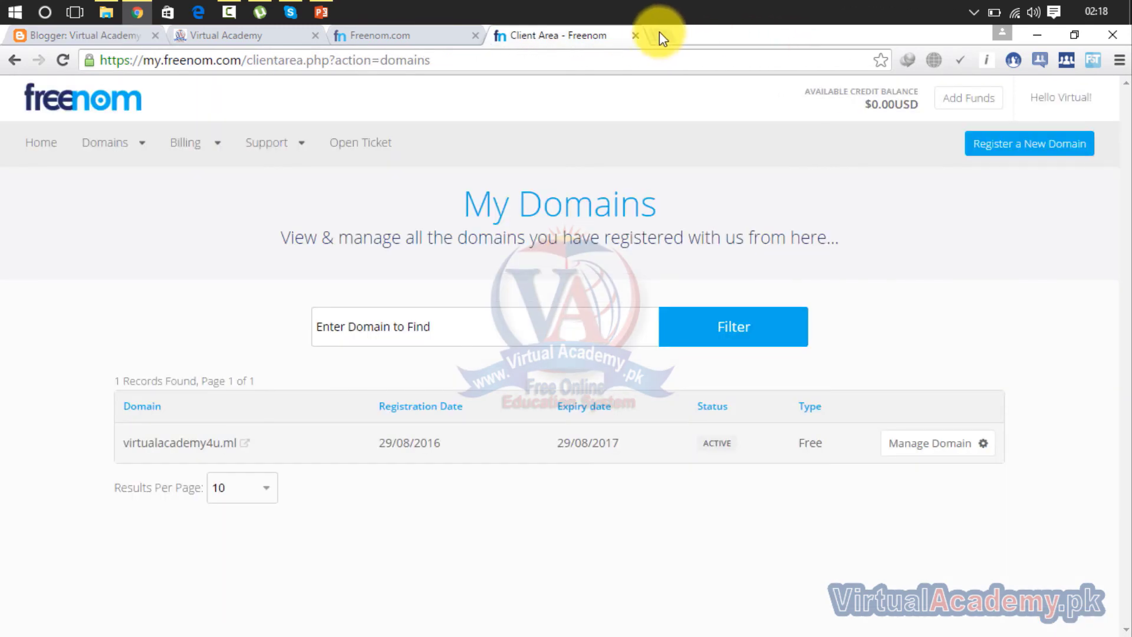
left_click(634, 35)
left_click(477, 36)
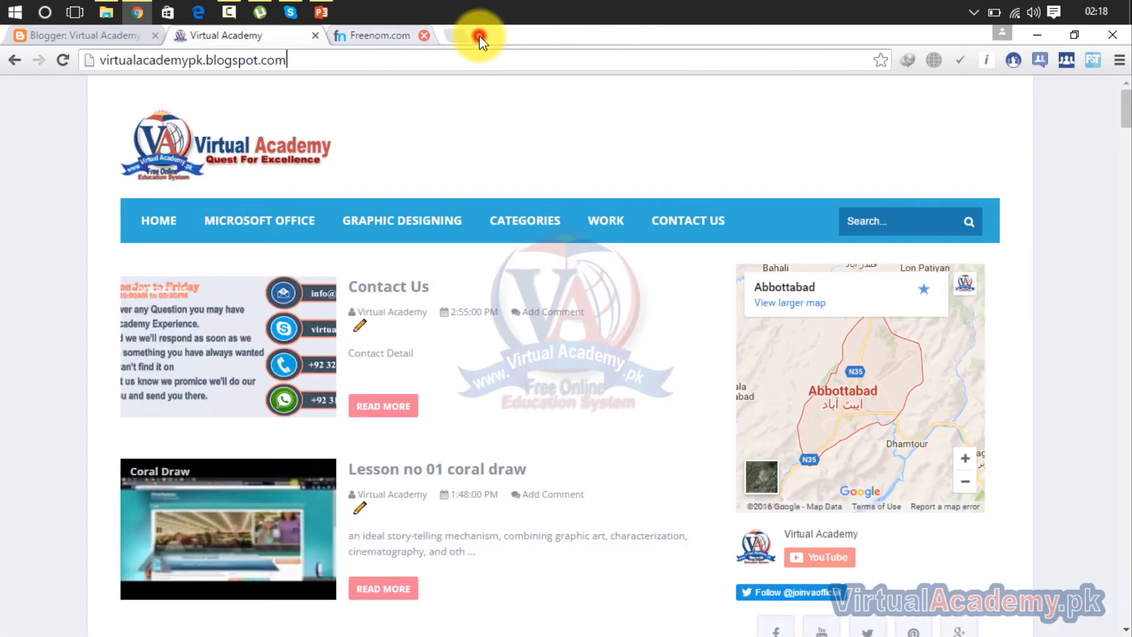
left_click(424, 35)
left_click(341, 37)
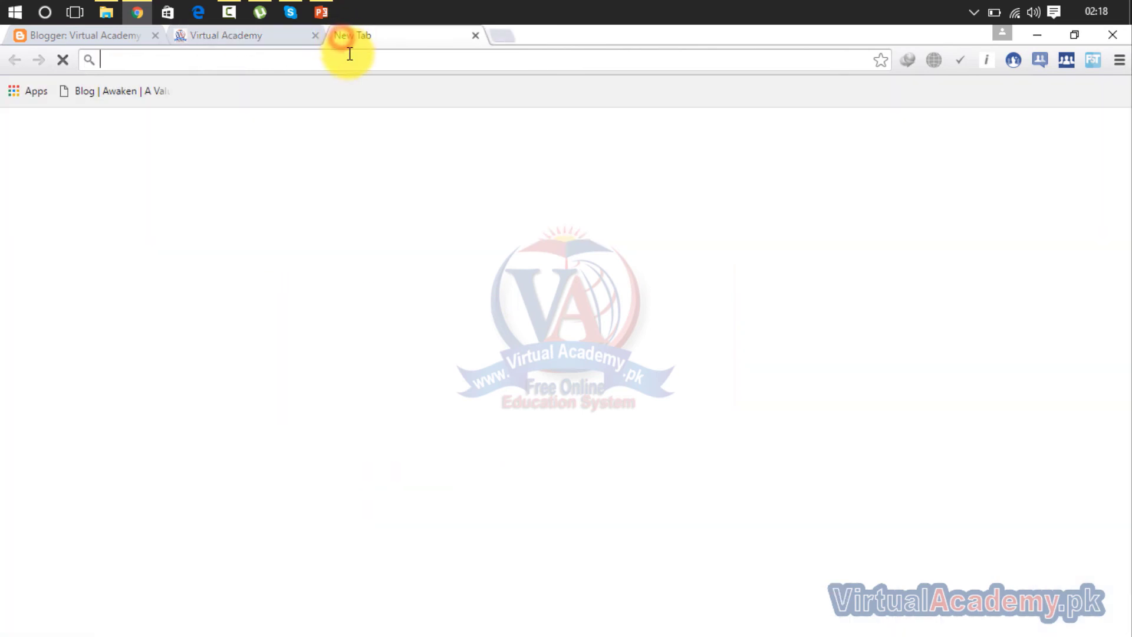
type("www")
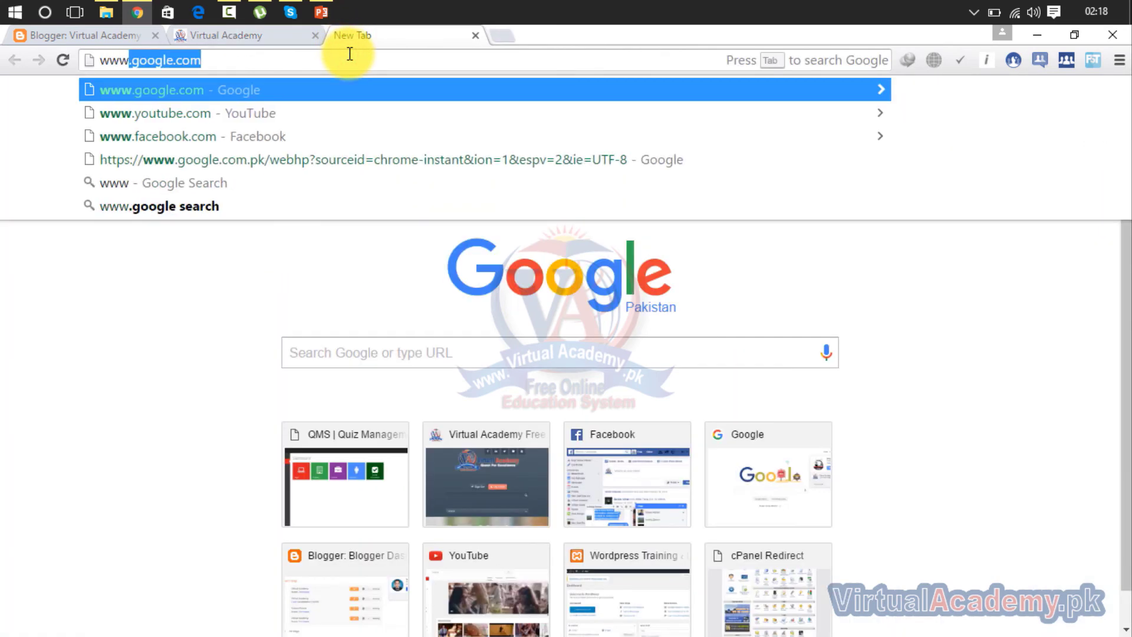
type(".virtual")
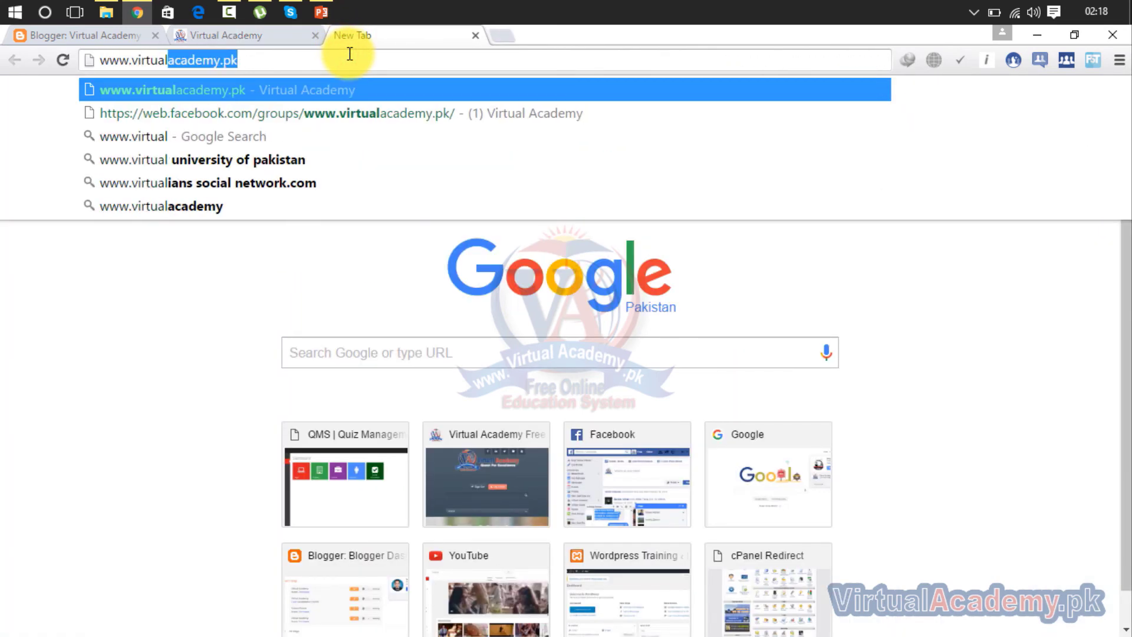
type("academyr")
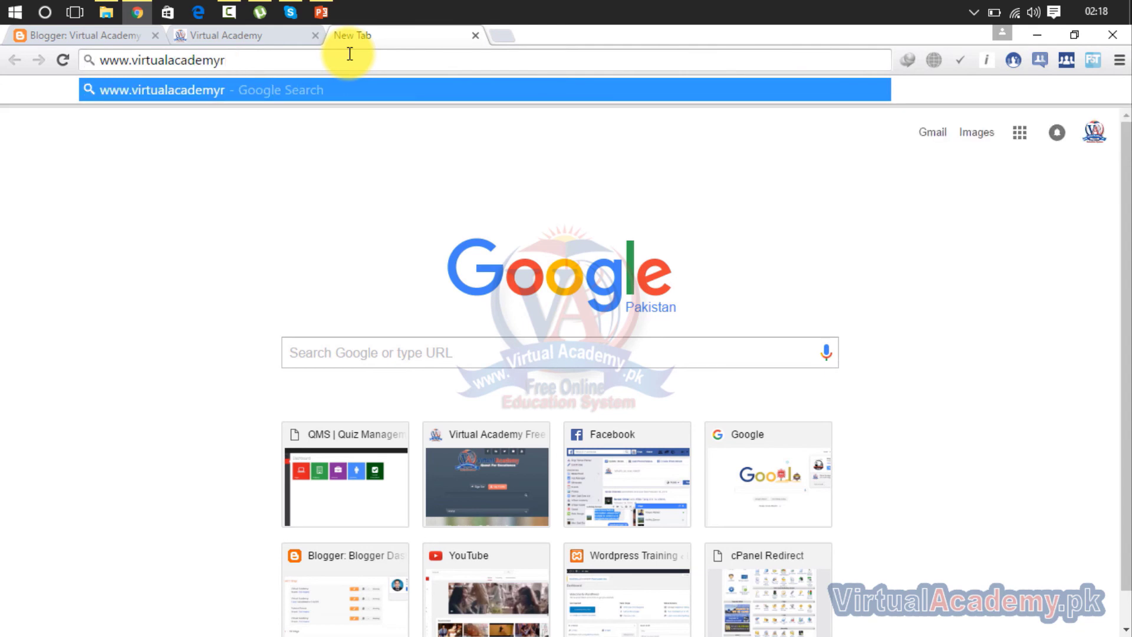
key("BackSpace")
type("4u.ml")
key("Return")
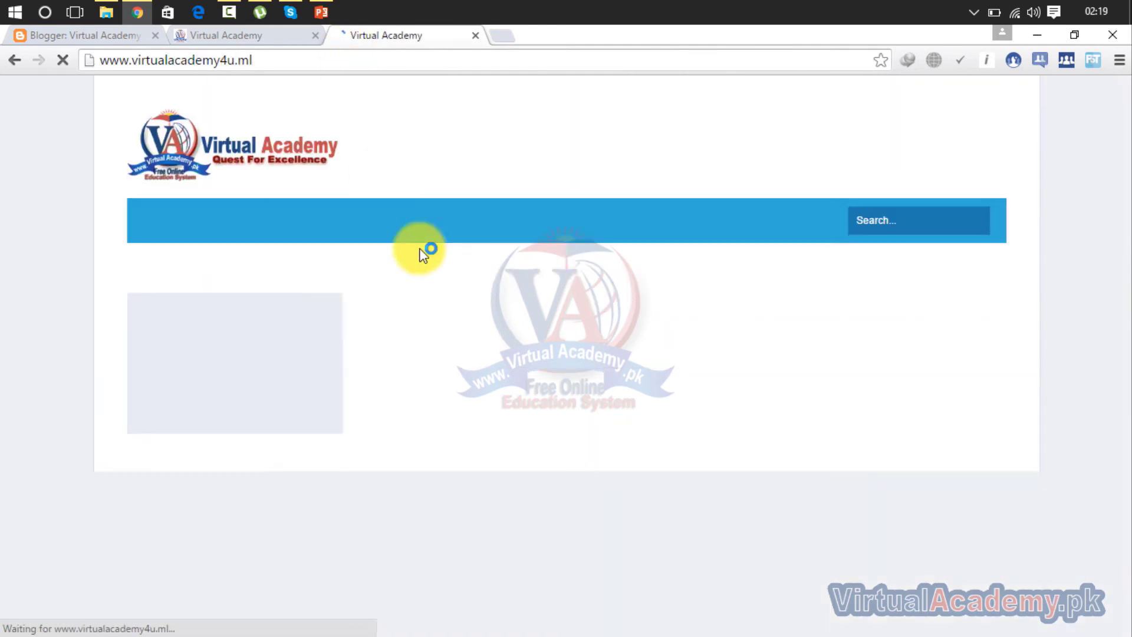
left_click_drag(258, 62, 108, 66)
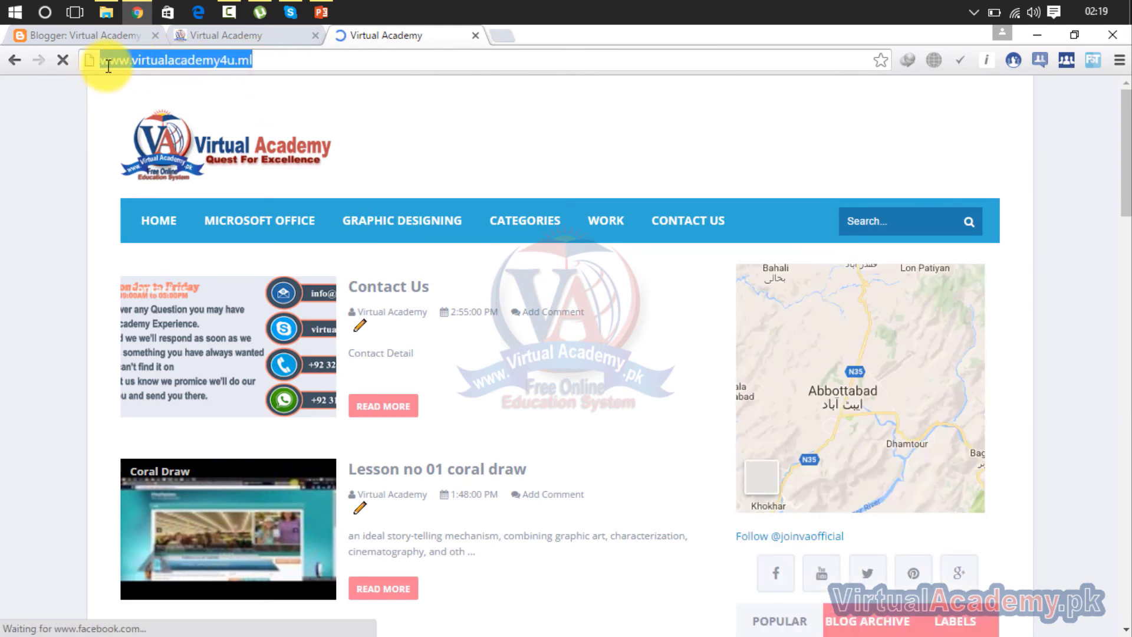
left_click(291, 61)
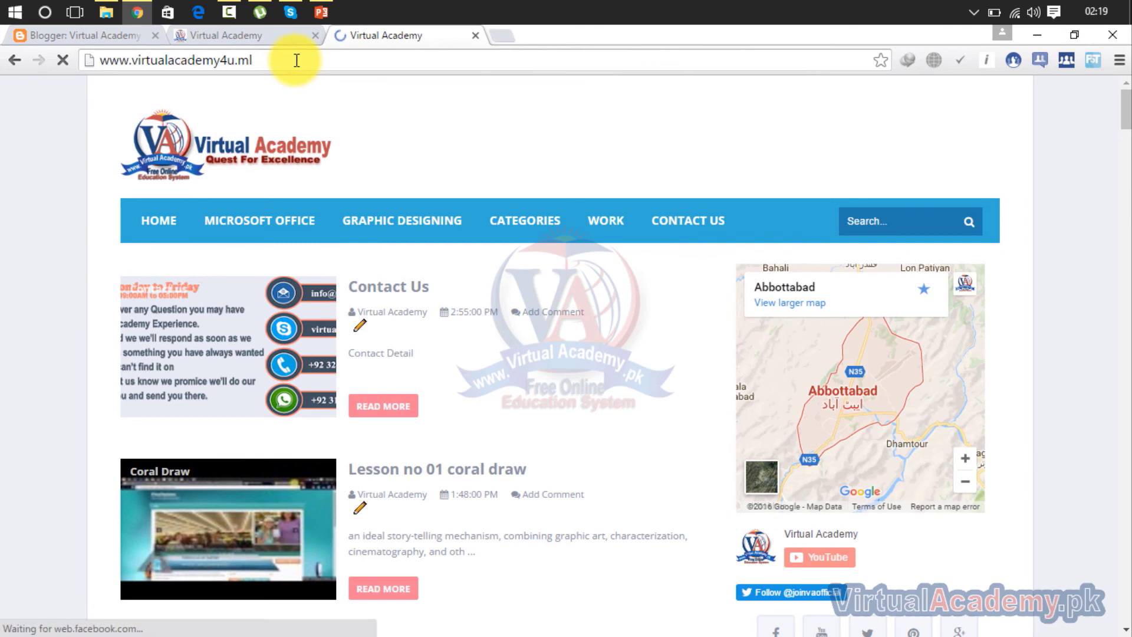
- Reload virtualacademypk.blogspot.com to check its redirect to the custom domain, and close both blog pages
left_click(256, 37)
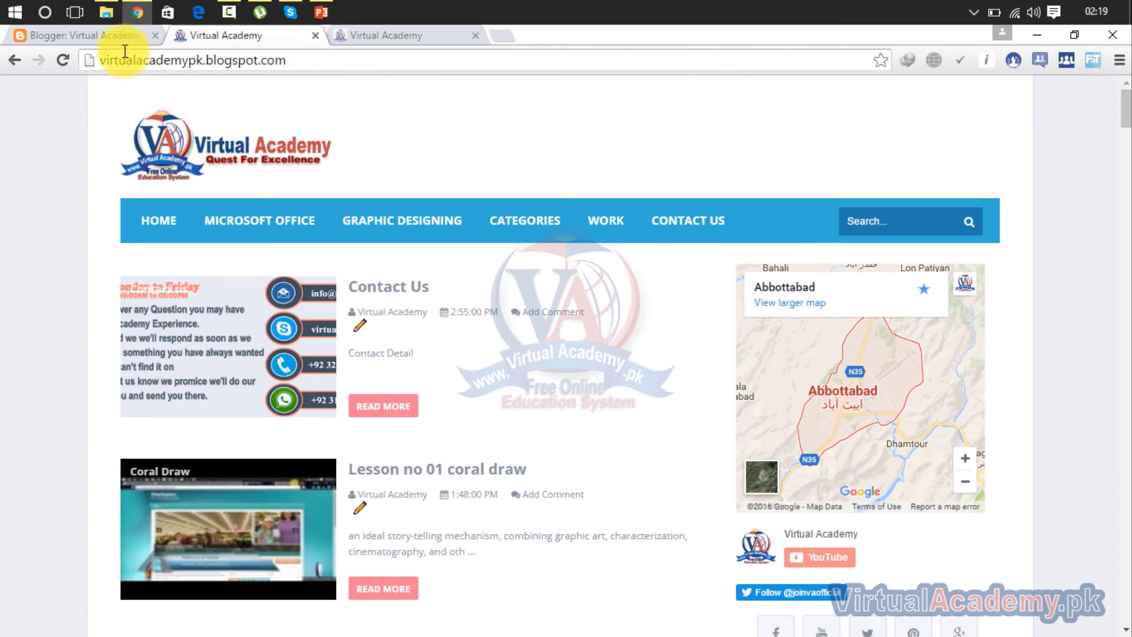
left_click(70, 60)
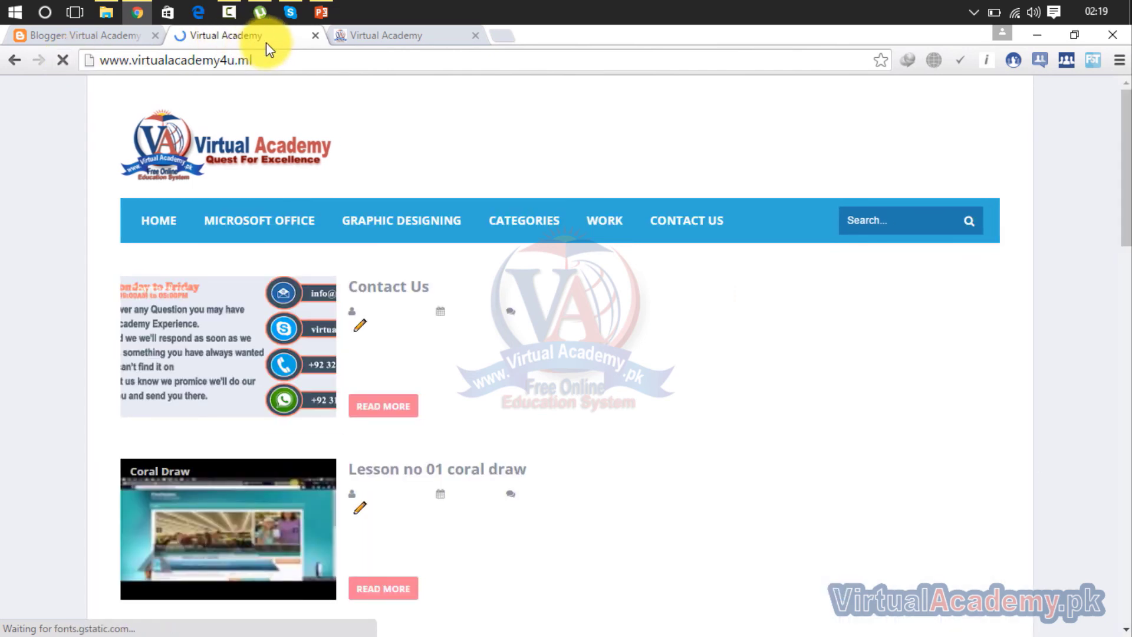
left_click(246, 58)
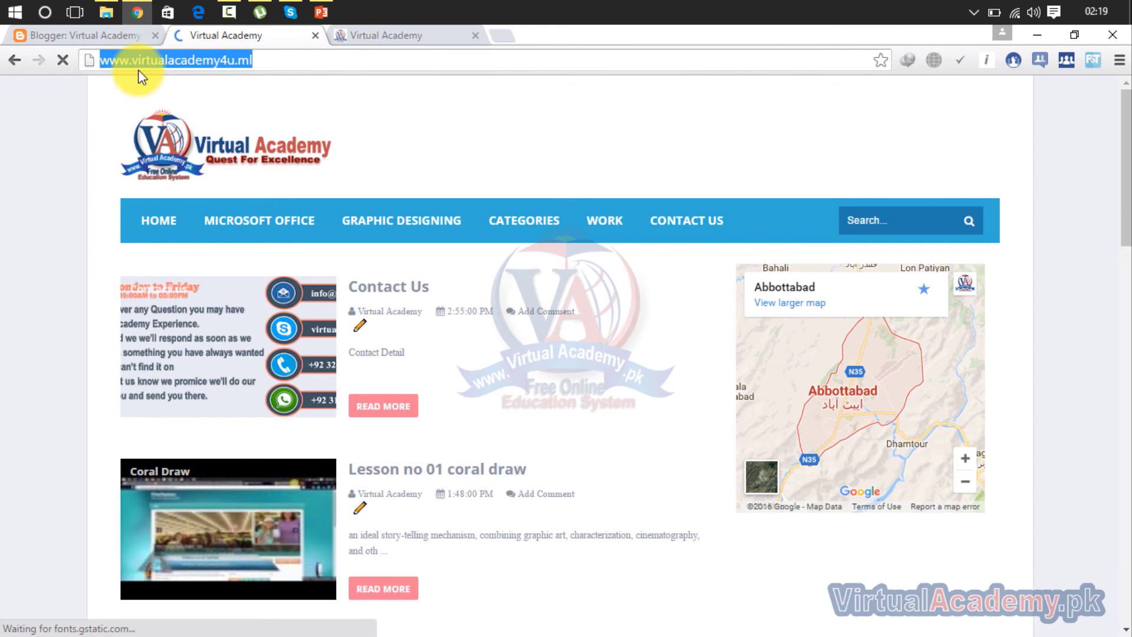
left_click(263, 64)
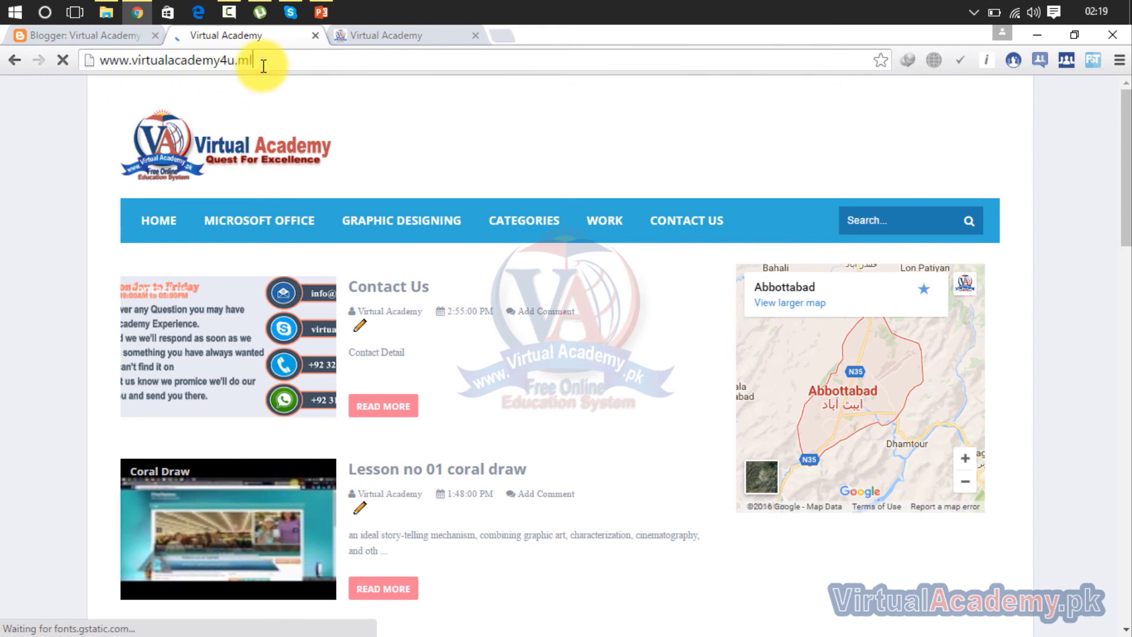
left_click(475, 36)
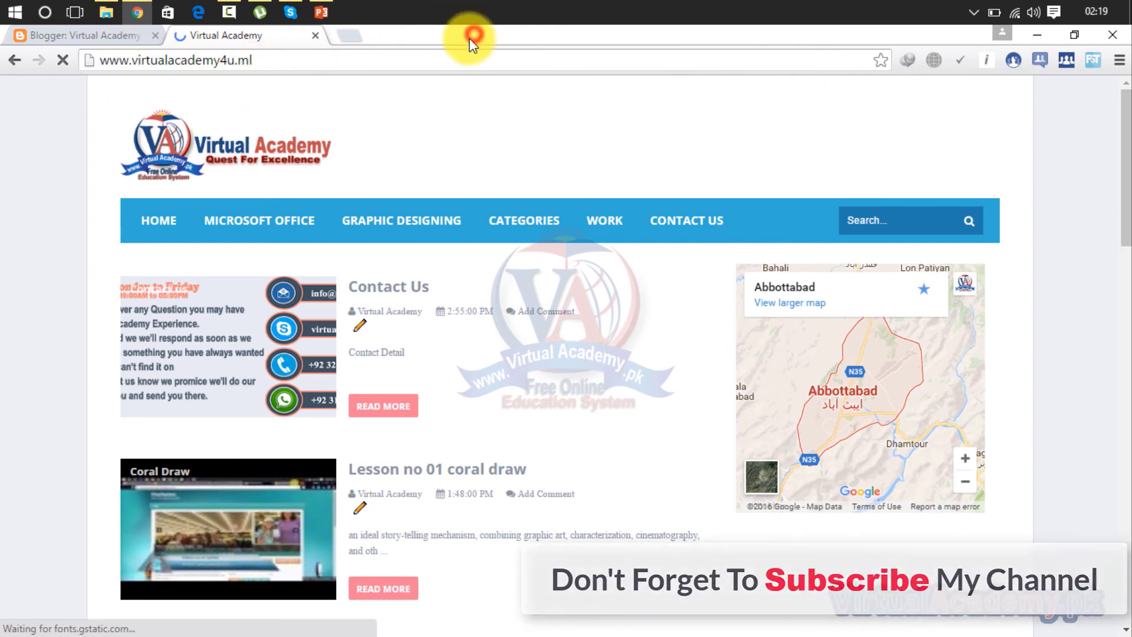
left_click(315, 35)
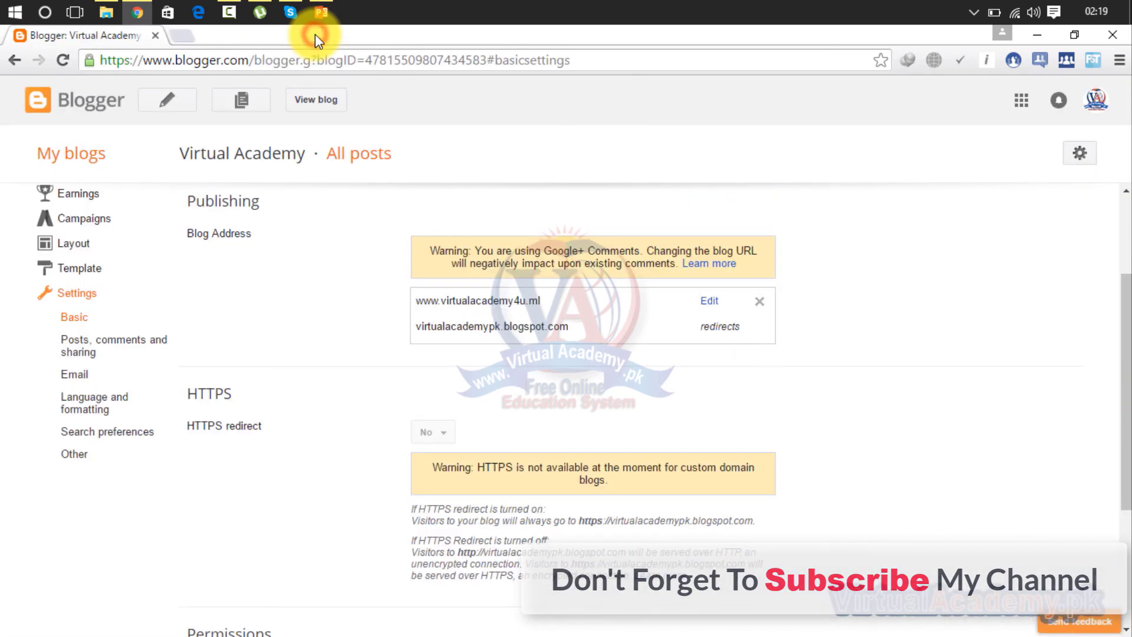